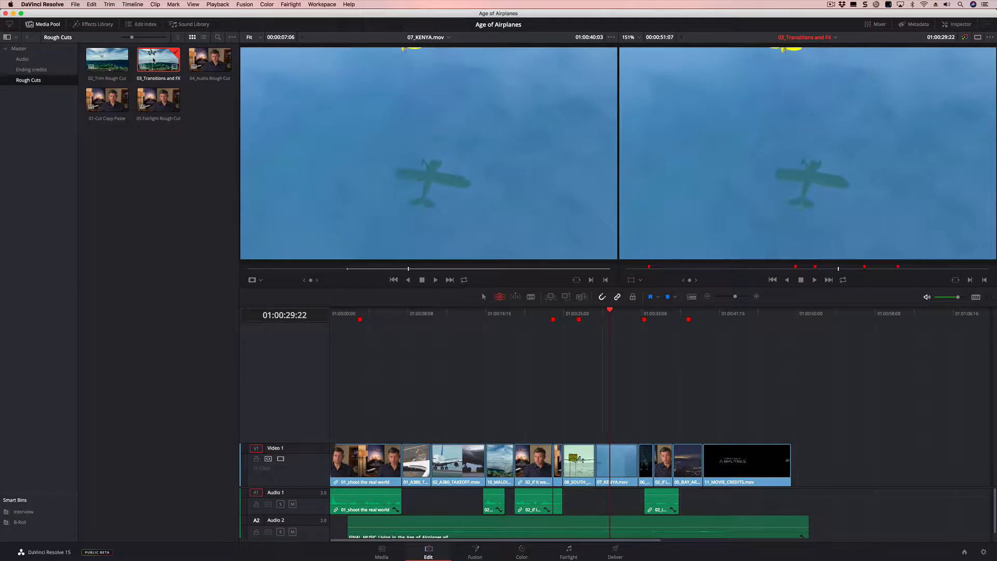
- Load the saved Big trim layout preset for the workspace
{"action": "key", "text": "super+equal"}
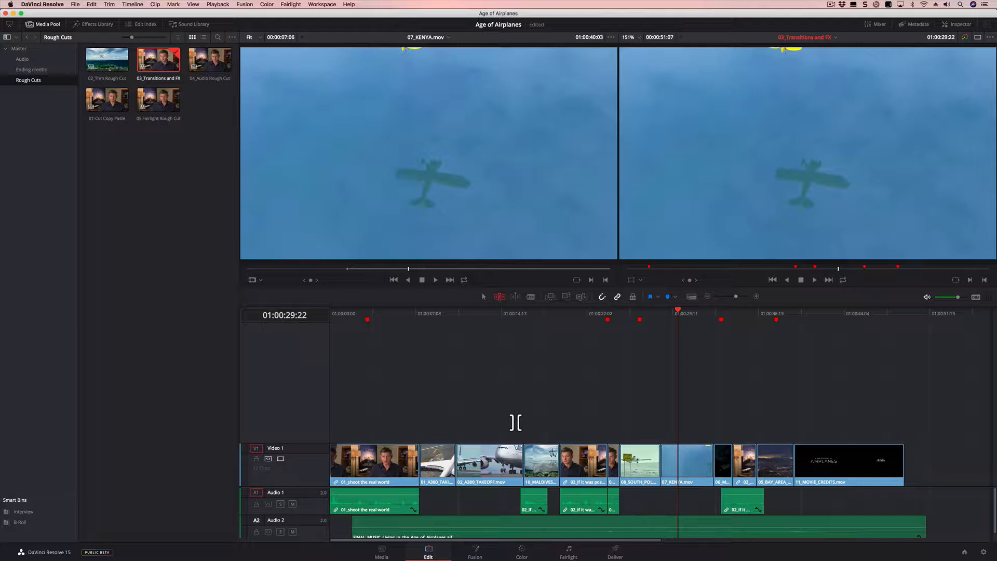
{"action": "left_click", "coordinate": [320, 5]}
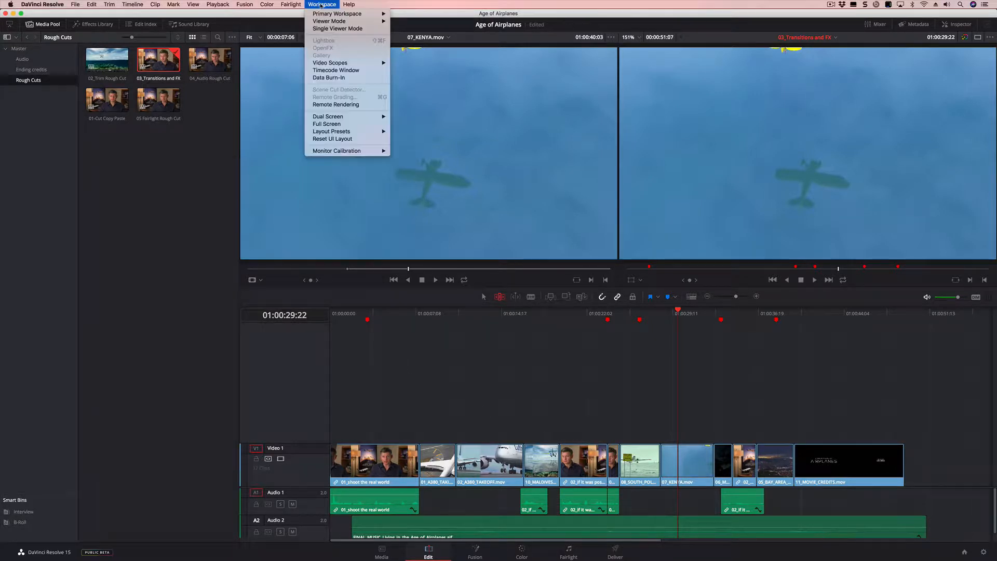
{"action": "mouse_move", "coordinate": [331, 132]}
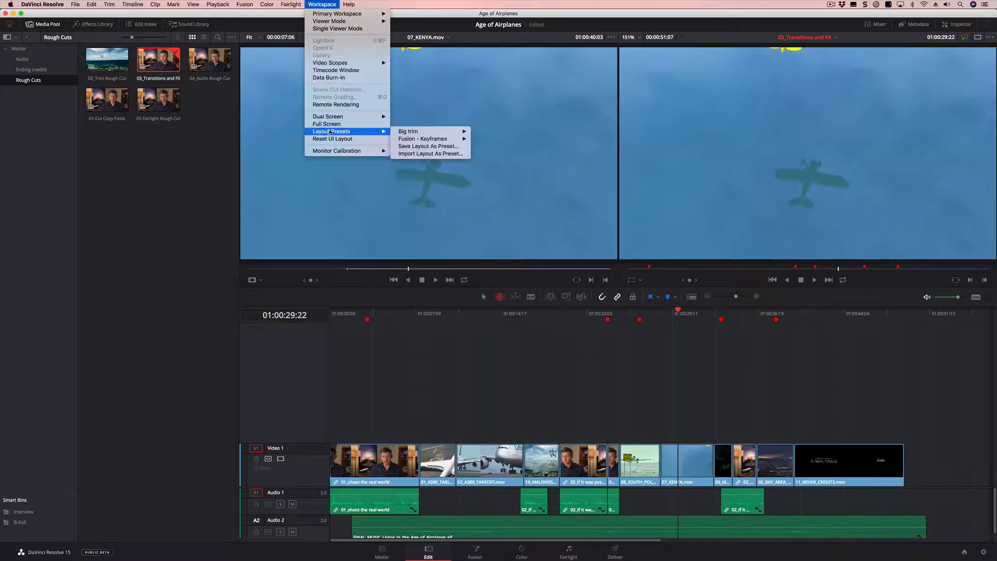
{"action": "mouse_move", "coordinate": [409, 134]}
{"action": "left_click", "coordinate": [495, 133]}
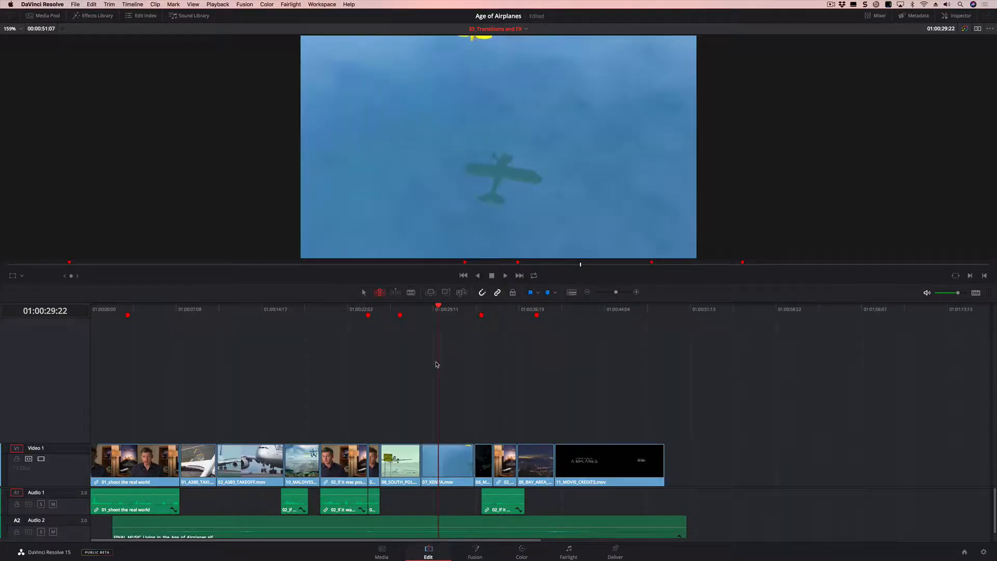
- Increase the video track height in the timeline to its maximum
{"action": "key", "text": "super+minus"}
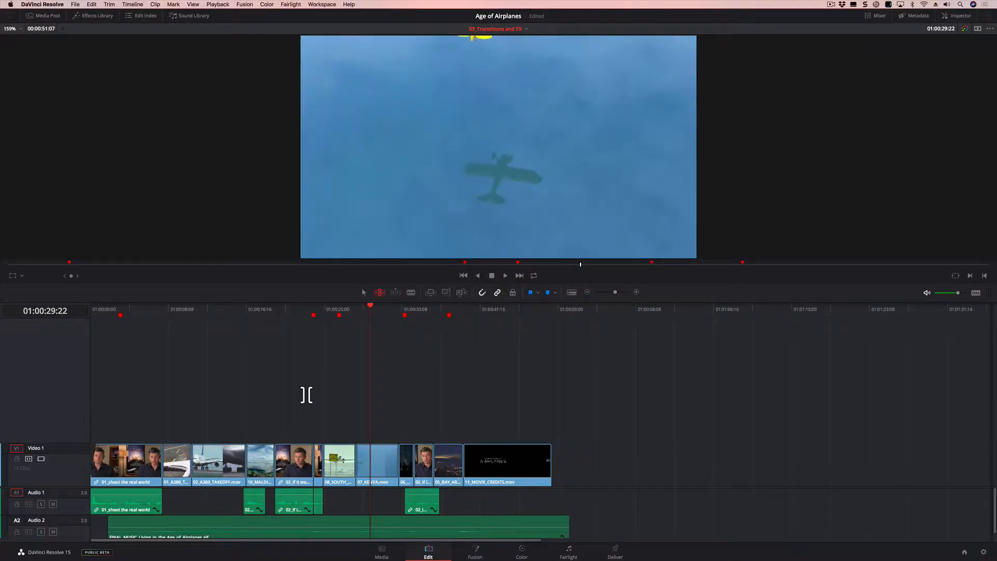
{"action": "key", "text": "super+equal"}
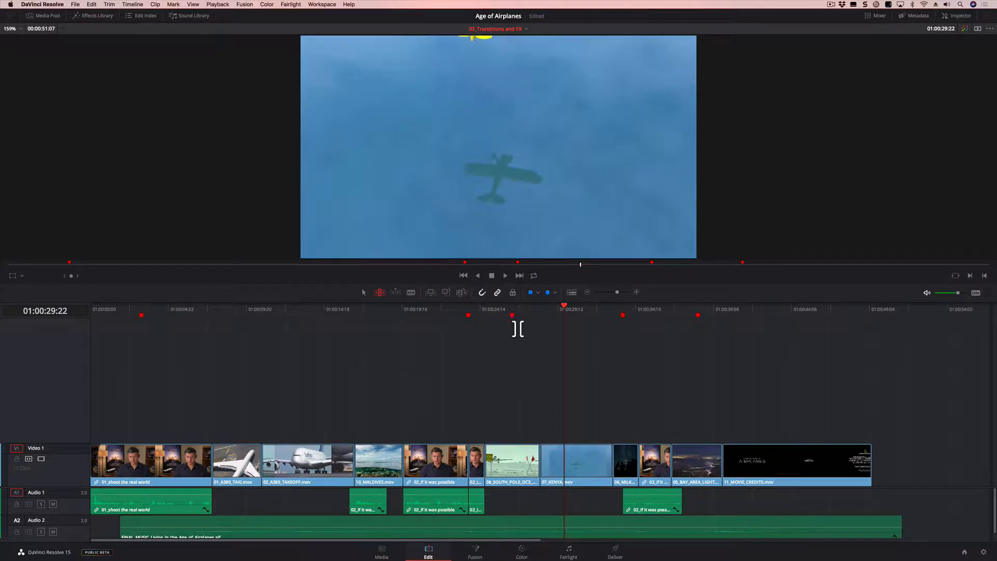
{"action": "left_click", "coordinate": [572, 294]}
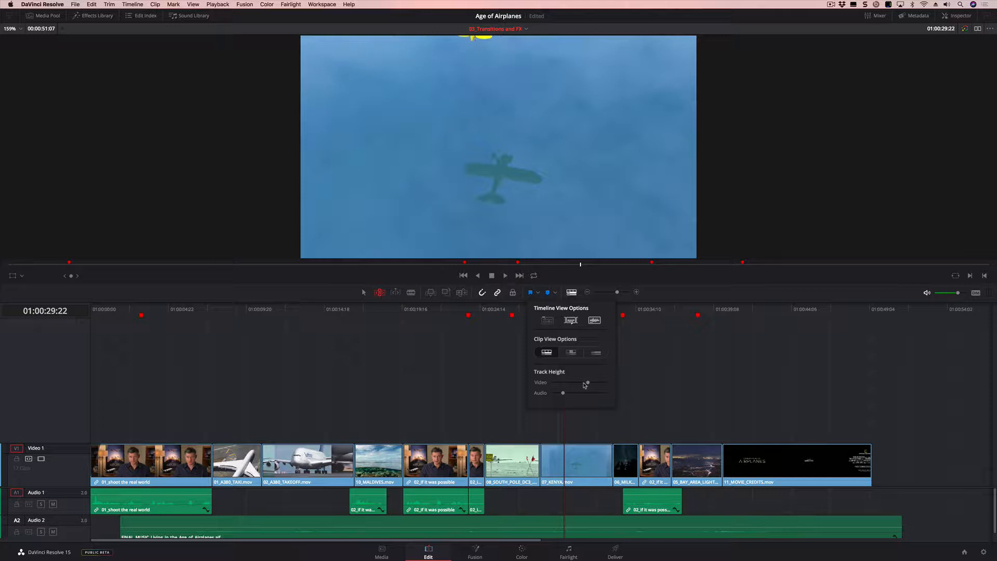
{"action": "left_click_drag", "start_coordinate": [588, 384], "coordinate": [607, 384]}
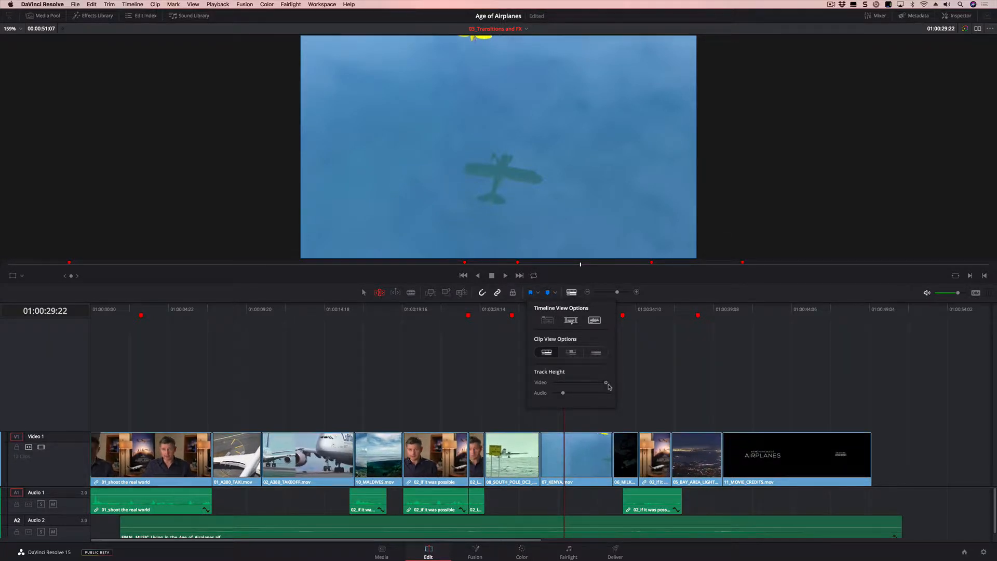
{"action": "left_click", "coordinate": [572, 292]}
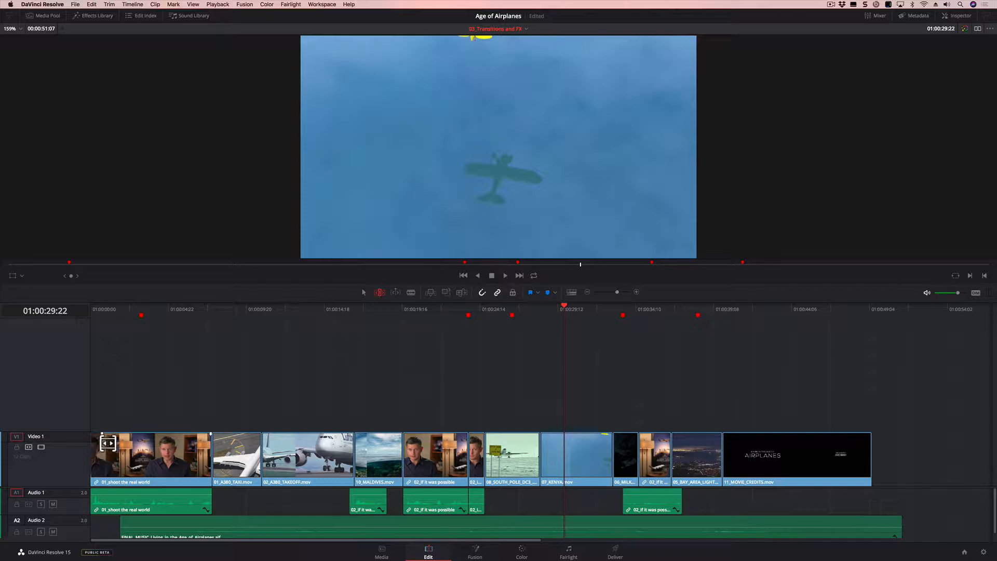
- Try a fade-in at the start of the first clip, 01_shoot the real world, and scrub through the timeline
{"action": "left_click_drag", "start_coordinate": [106, 435], "coordinate": [92, 434]}
{"action": "left_click_drag", "start_coordinate": [184, 308], "coordinate": [207, 309]}
{"action": "left_click_drag", "start_coordinate": [109, 435], "coordinate": [109, 435]}
- Go to the Add Cross Dissolve marker at 01:00:26:15 and add the standard transition between the 08_SOUTH_POLE_DC3 and 07_KENYA clips
{"action": "left_click", "coordinate": [511, 311]}
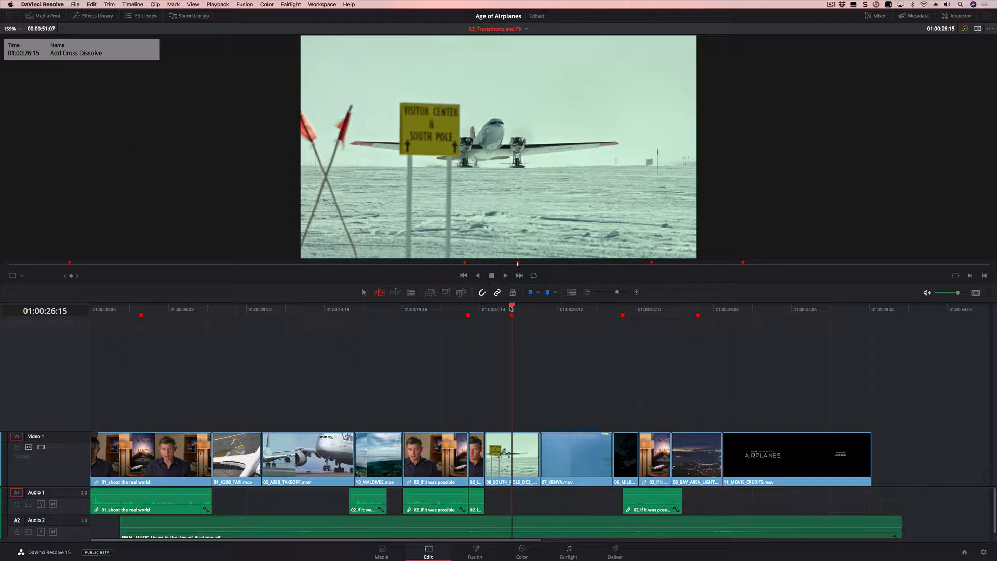
{"action": "mouse_move", "coordinate": [511, 307]}
{"action": "left_mouse_down"}
{"action": "mouse_move", "coordinate": [568, 307]}
{"action": "mouse_move", "coordinate": [515, 305]}
{"action": "left_mouse_up"}
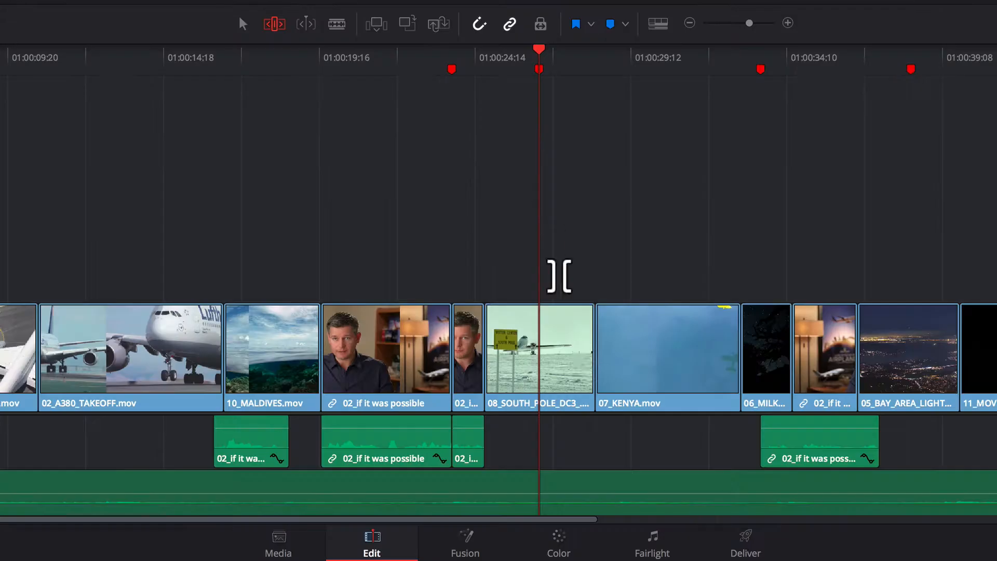
{"action": "left_click", "coordinate": [605, 360]}
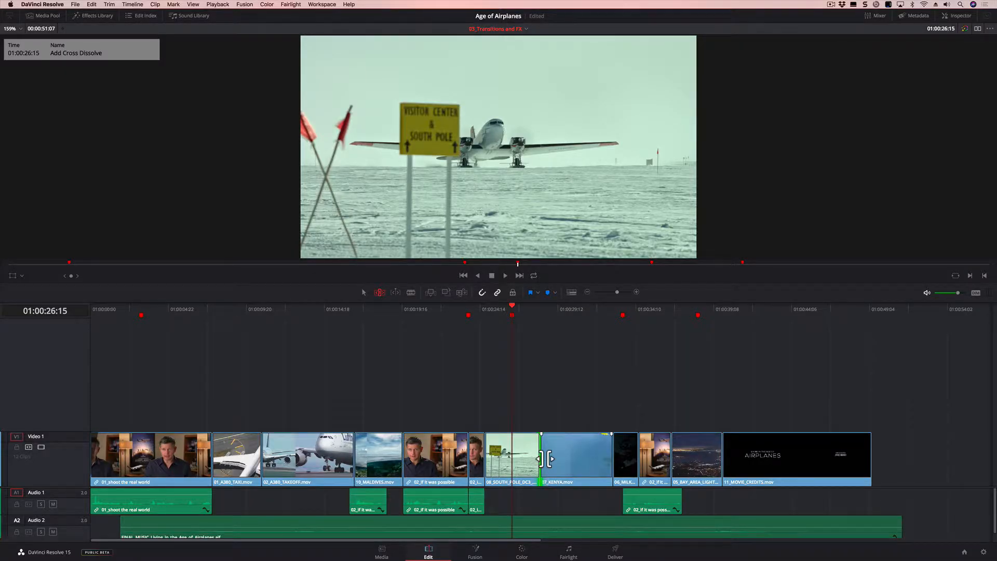
{"action": "left_click", "coordinate": [131, 5]}
{"action": "left_click", "coordinate": [126, 14]}
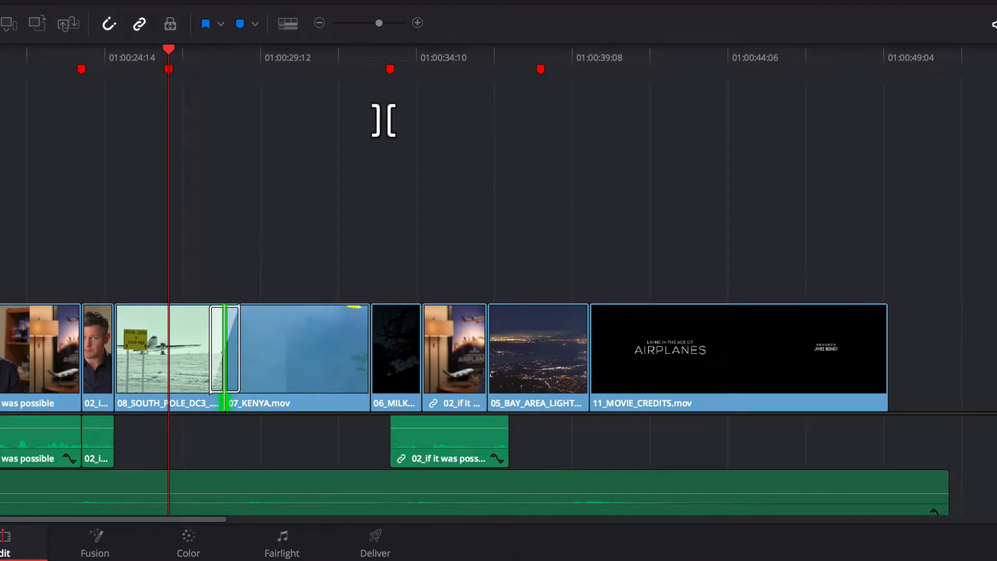
- Shorten the cross dissolve between the South Pole and Kenya clips to about 14 frames and scrub through it
{"action": "left_click_drag", "start_coordinate": [379, 25], "coordinate": [389, 24]}
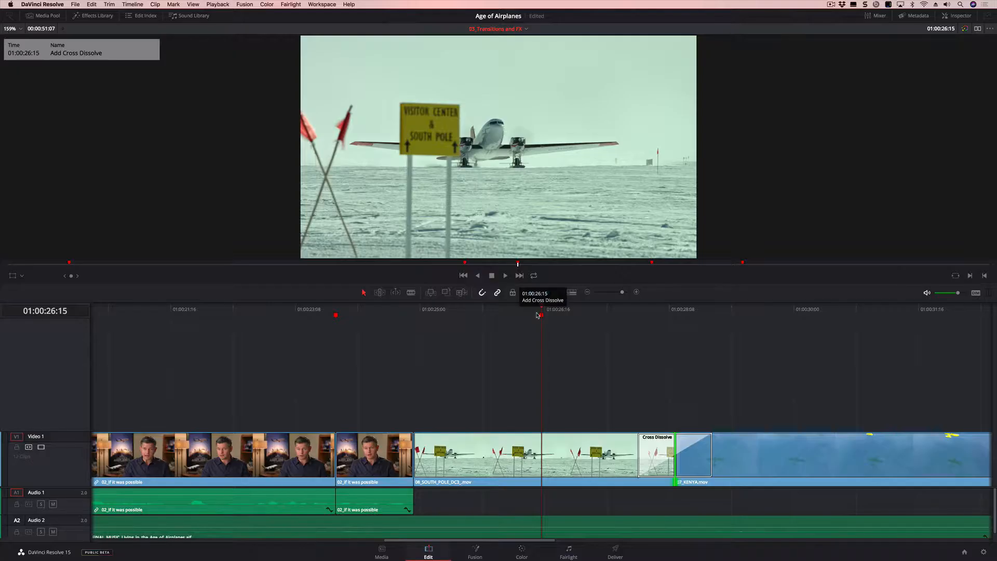
{"action": "left_click_drag", "start_coordinate": [229, 51], "coordinate": [459, 80]}
{"action": "mouse_move", "coordinate": [657, 322]}
{"action": "left_mouse_down"}
{"action": "mouse_move", "coordinate": [728, 326]}
{"action": "mouse_move", "coordinate": [668, 326]}
{"action": "left_mouse_up"}
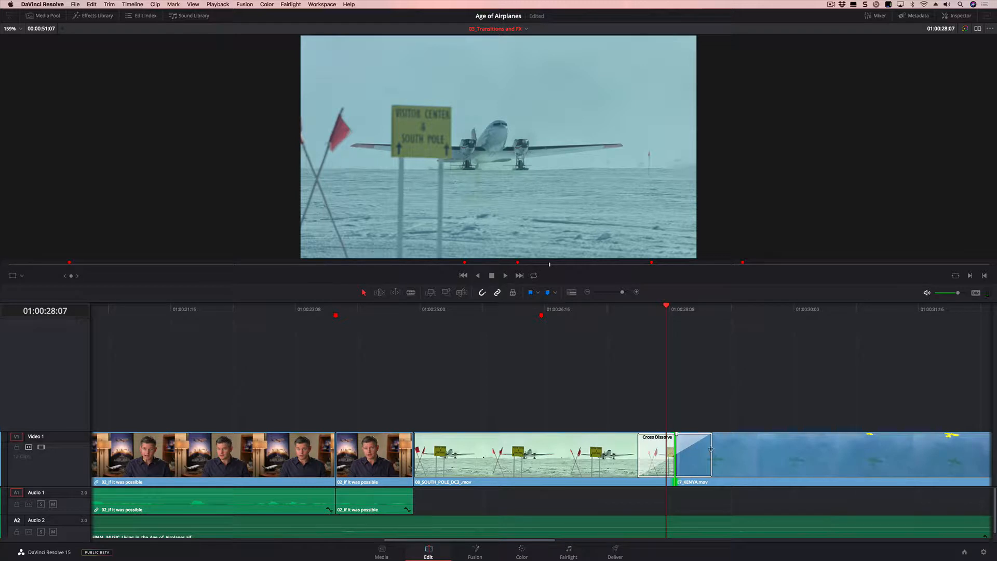
{"action": "mouse_move", "coordinate": [711, 449]}
{"action": "left_mouse_down"}
{"action": "mouse_move", "coordinate": [720, 449]}
{"action": "mouse_move", "coordinate": [685, 449]}
{"action": "mouse_move", "coordinate": [733, 449]}
{"action": "mouse_move", "coordinate": [696, 449]}
{"action": "left_mouse_up"}
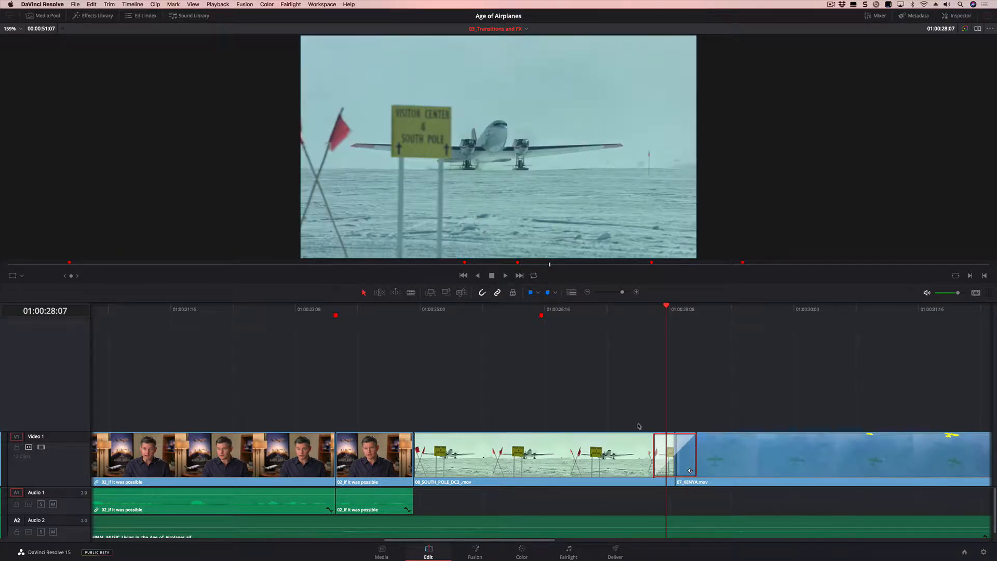
{"action": "left_click_drag", "start_coordinate": [621, 309], "coordinate": [694, 312]}
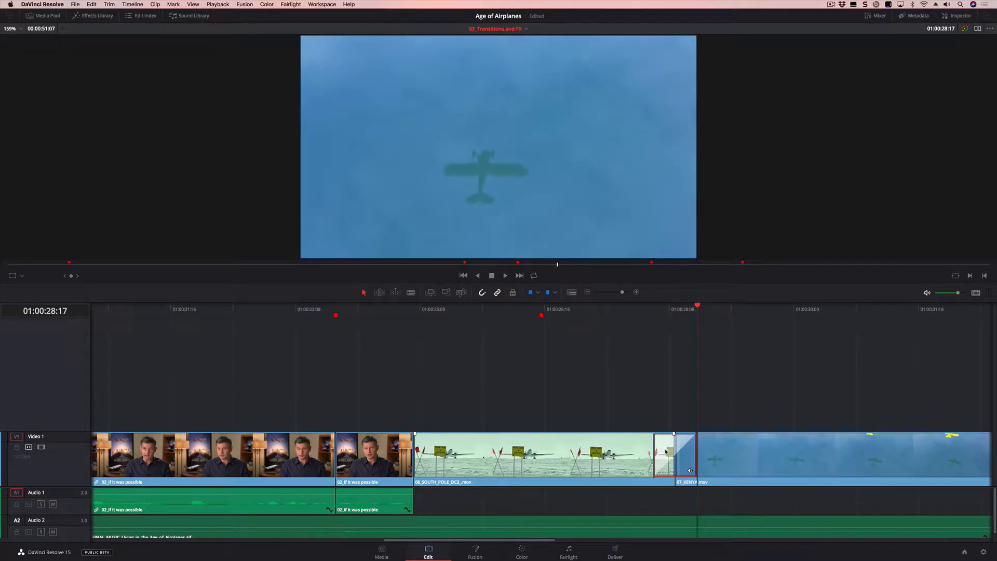
- Show the cross dissolve's settings and set its alignment to Start On Edit
{"action": "left_click", "coordinate": [969, 19]}
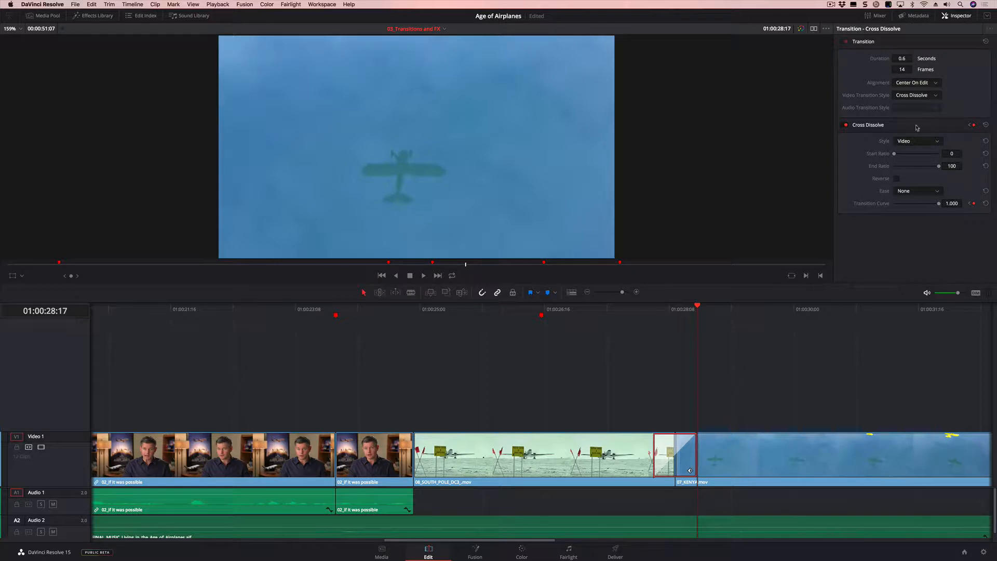
{"action": "left_click", "coordinate": [924, 83]}
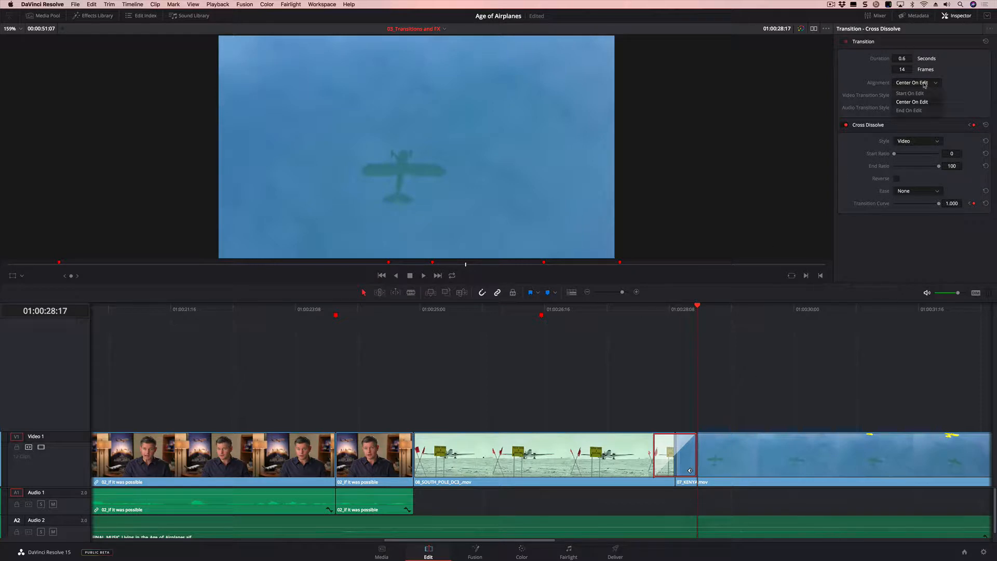
{"action": "left_click", "coordinate": [917, 97]}
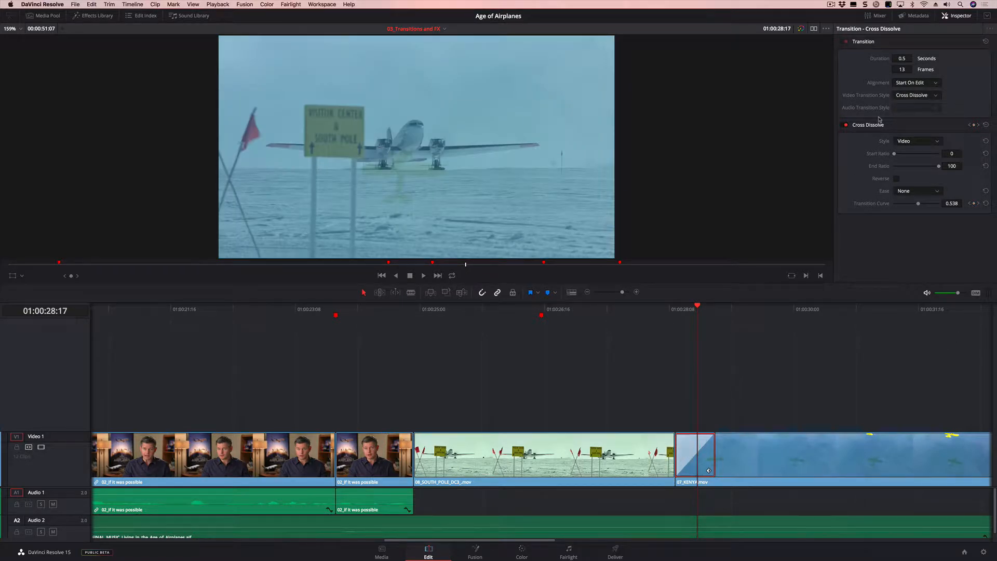
- Set the cross dissolve's style to Film and its ease to In & Out, then play through the transition
{"action": "left_click", "coordinate": [935, 145]}
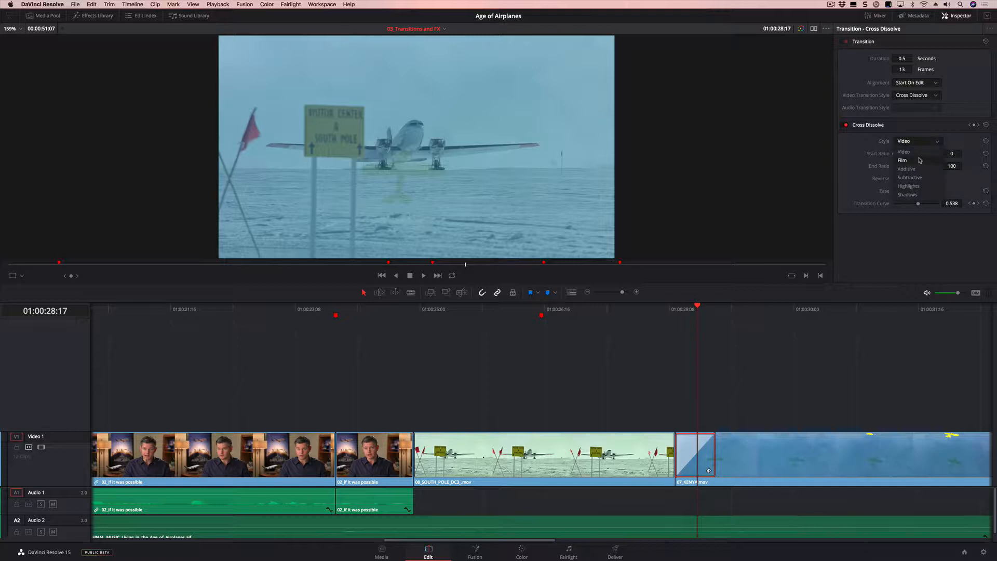
{"action": "left_click", "coordinate": [919, 160]}
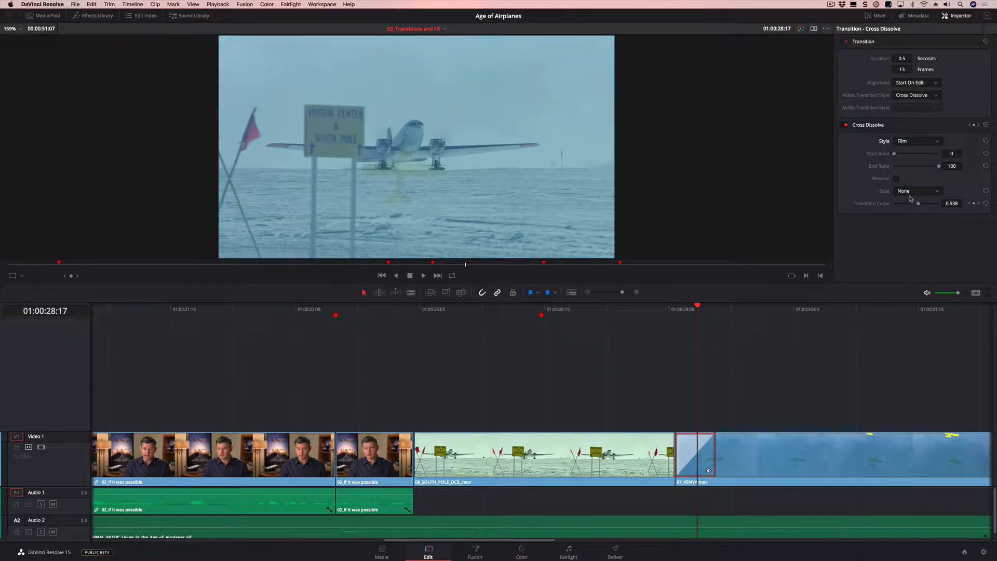
{"action": "left_click", "coordinate": [909, 191]}
{"action": "left_click", "coordinate": [915, 227]}
{"action": "left_click", "coordinate": [638, 312]}
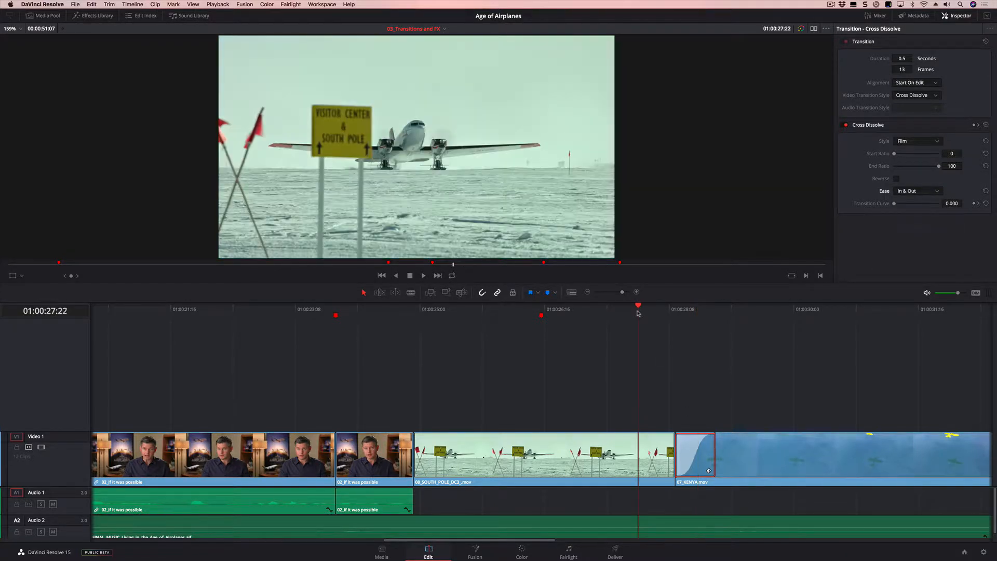
{"action": "key", "text": "space"}
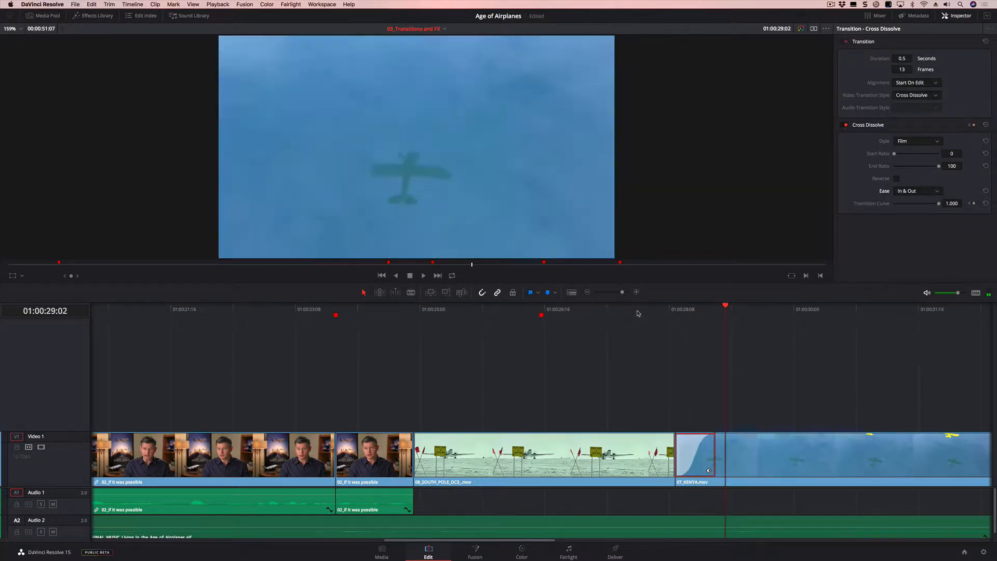
{"action": "mouse_move", "coordinate": [678, 310]}
{"action": "left_mouse_down"}
{"action": "mouse_move", "coordinate": [700, 310]}
{"action": "mouse_move", "coordinate": [685, 310]}
{"action": "left_mouse_up"}
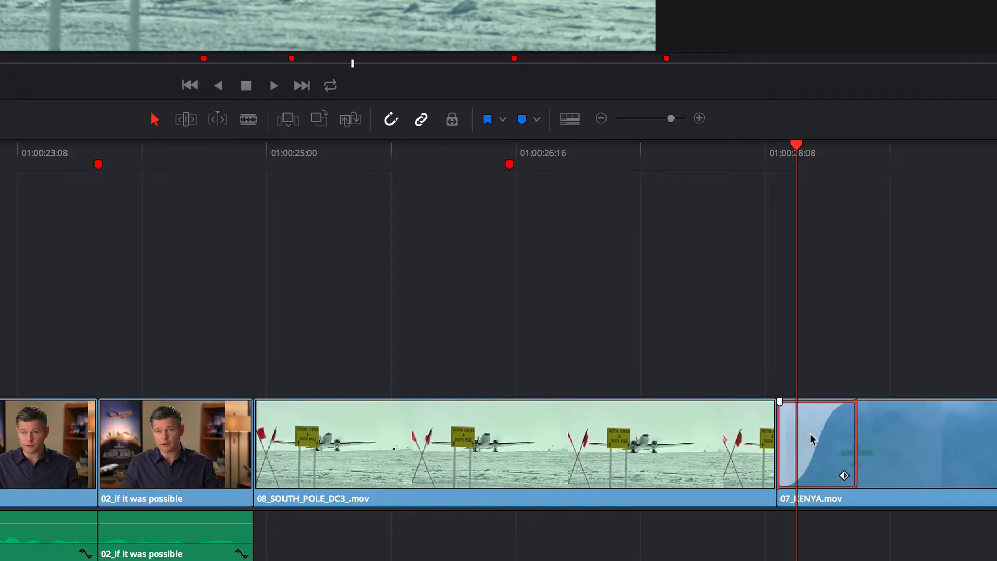
- Save the customized cross dissolve as a transition preset named Mine
{"action": "right_click", "coordinate": [693, 451]}
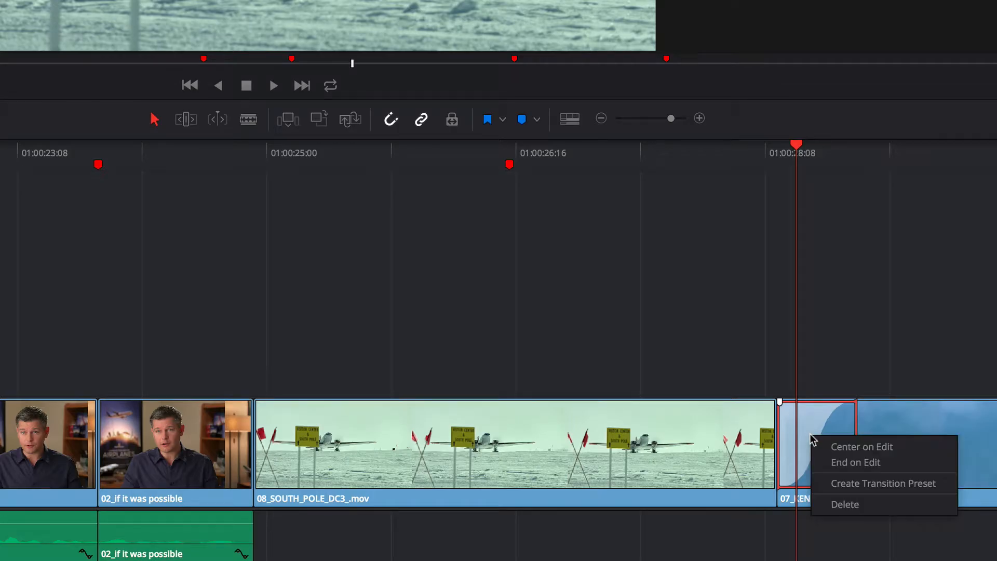
{"action": "left_click", "coordinate": [916, 484]}
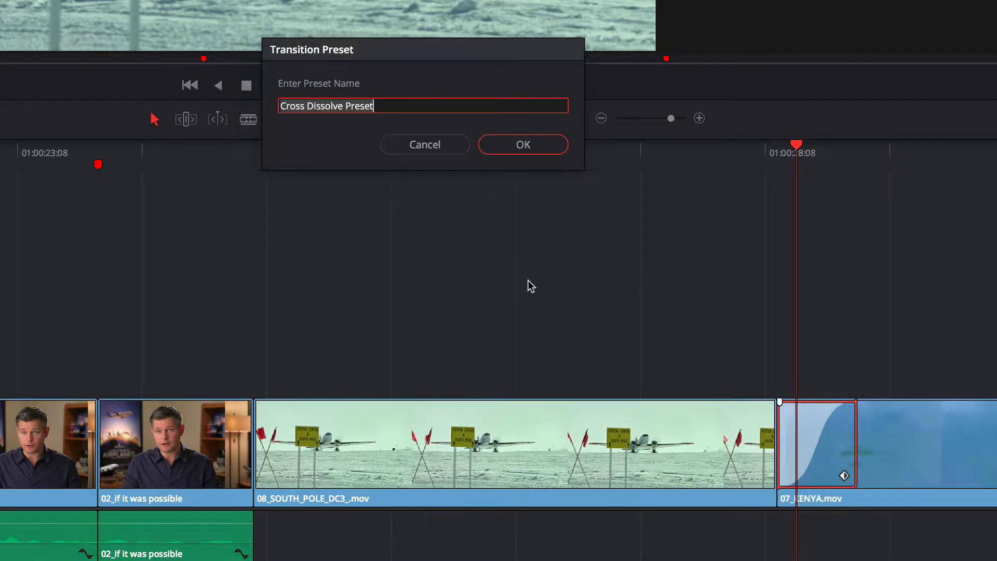
{"action": "type", "text": "Mine"}
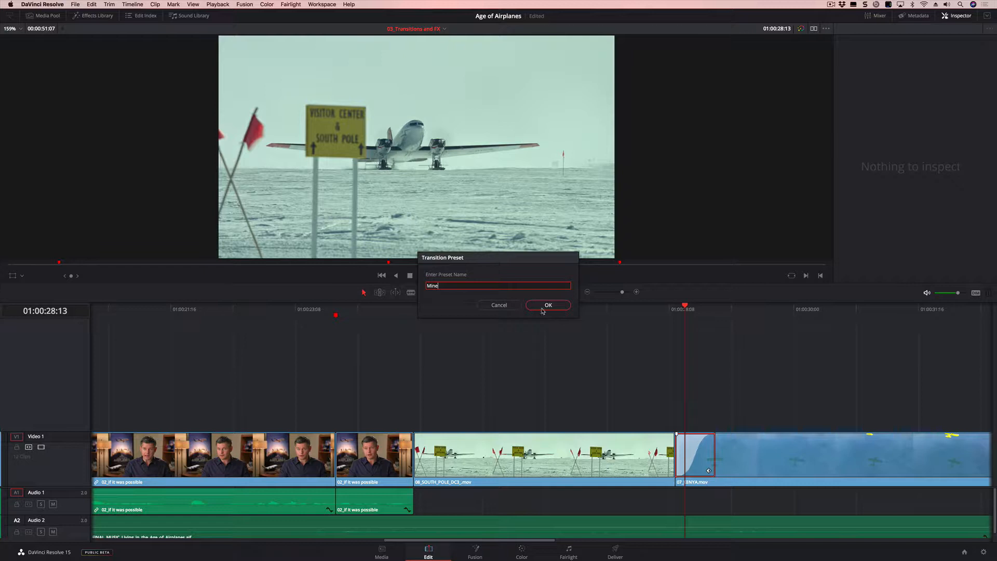
{"action": "left_click", "coordinate": [542, 308]}
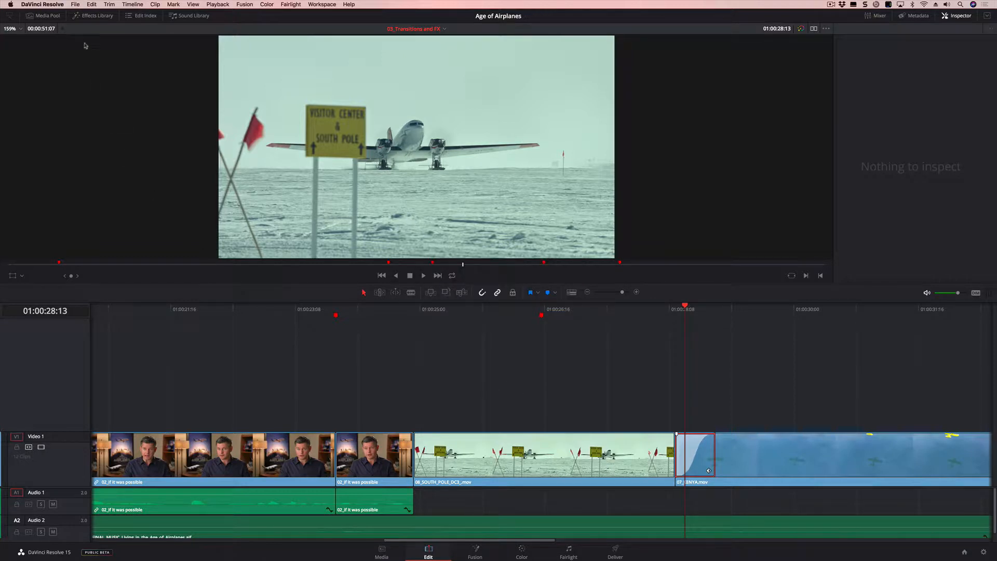
- Find the Mine preset among the user video transitions in the effects library and view its available options
{"action": "left_click", "coordinate": [86, 16]}
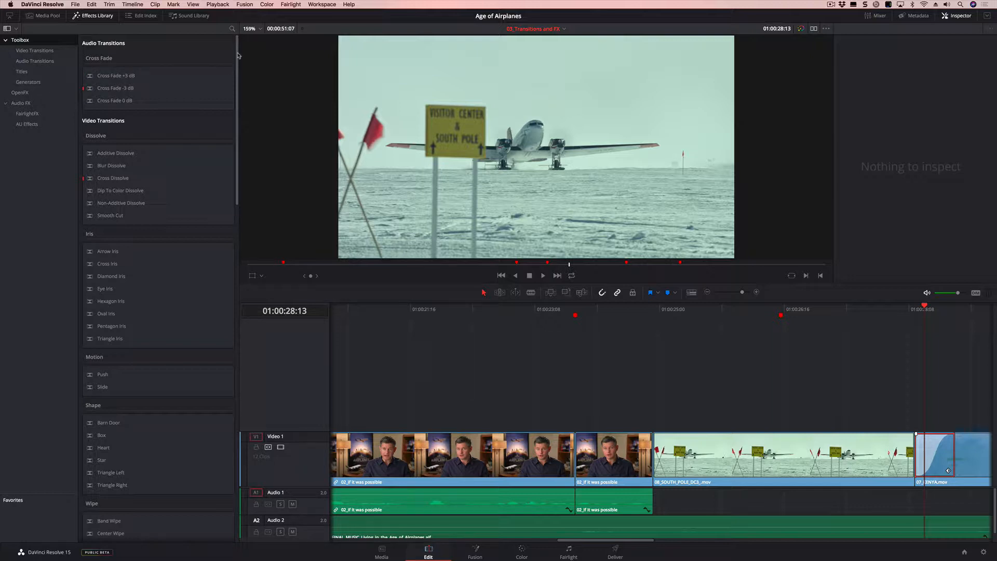
{"action": "left_click_drag", "start_coordinate": [238, 55], "coordinate": [234, 122]}
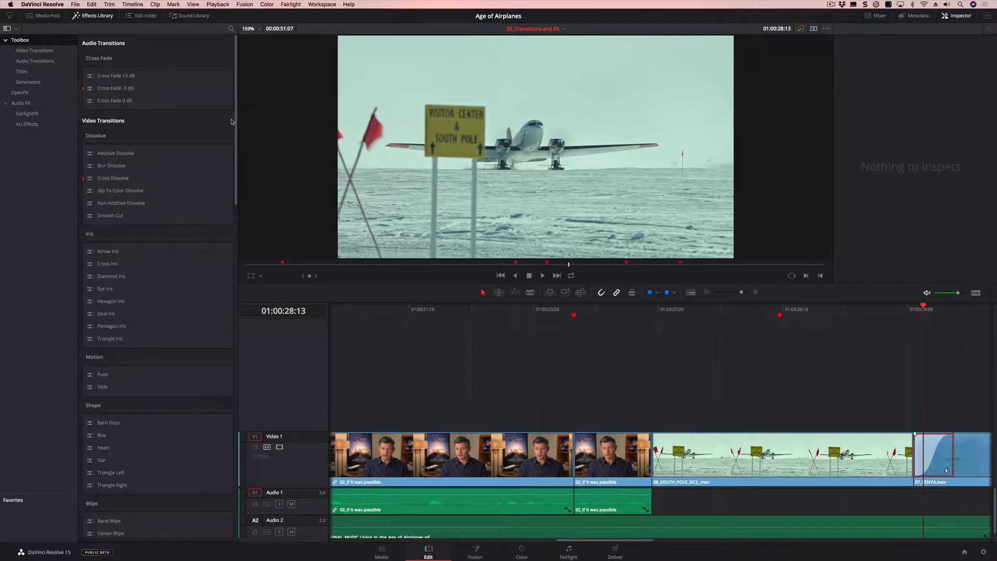
{"action": "scroll", "coordinate": [234, 125], "scroll_direction": "down", "scroll_amount": 15}
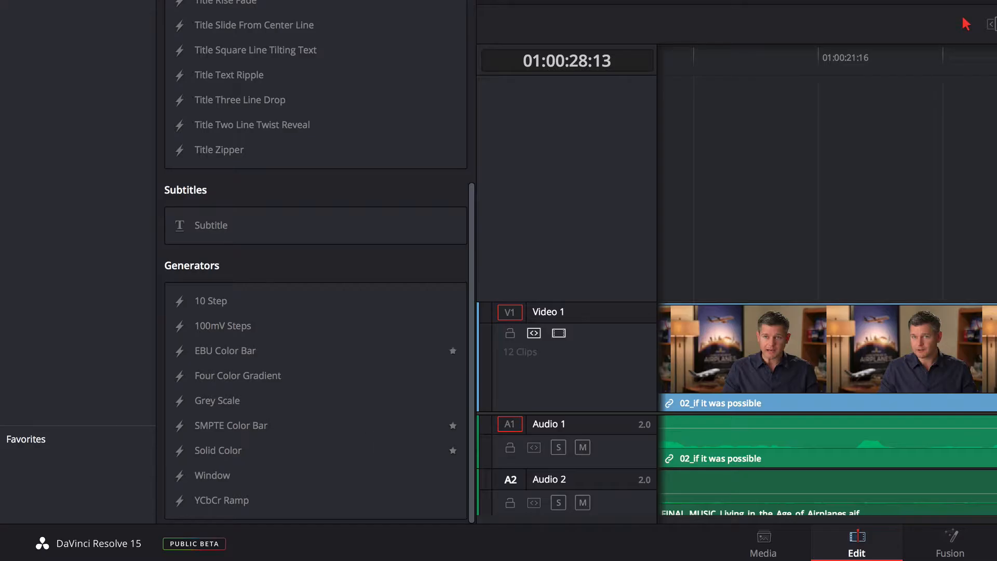
{"action": "scroll", "coordinate": [379, 503], "scroll_direction": "up", "scroll_amount": 10}
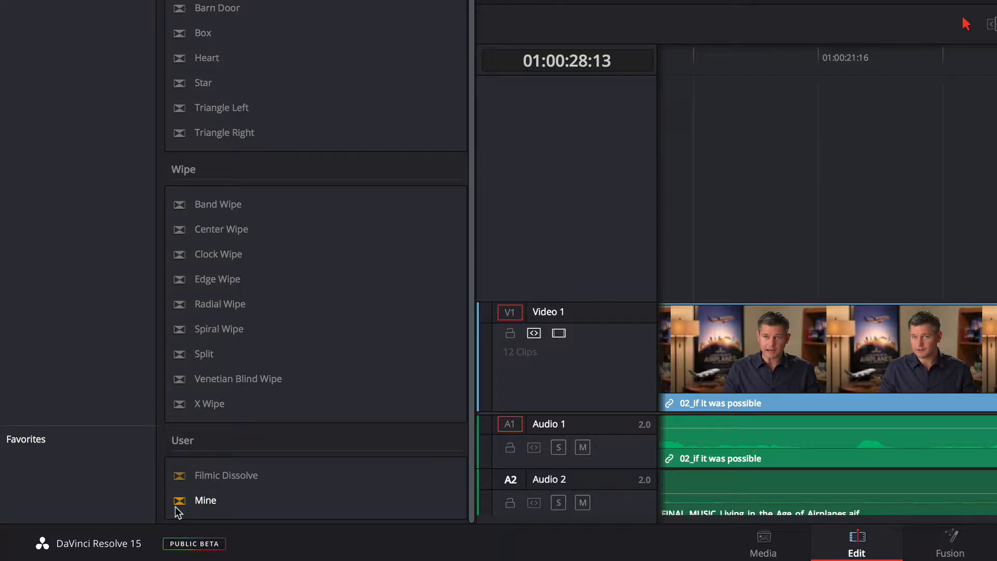
{"action": "right_click", "coordinate": [176, 506]}
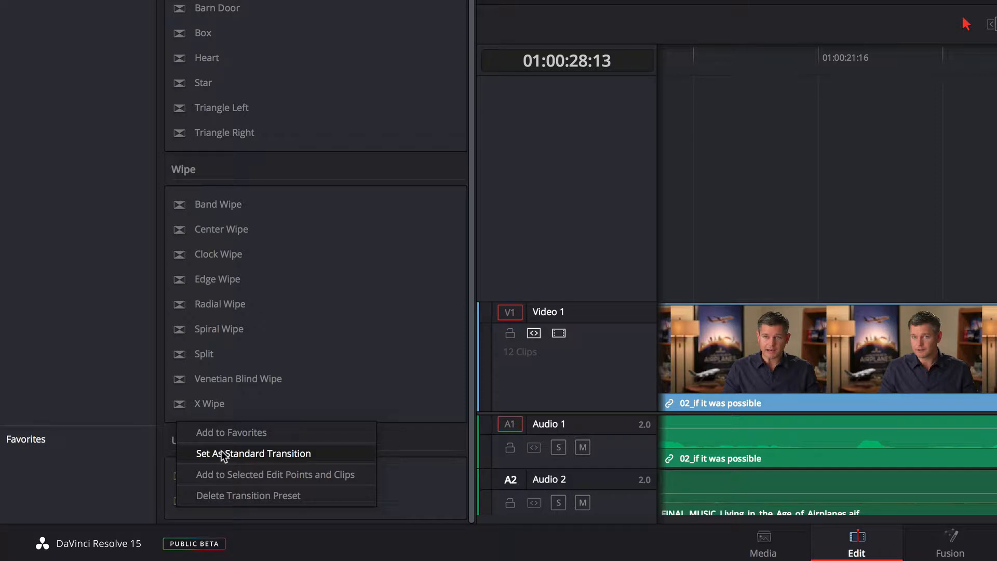
{"action": "left_click", "coordinate": [110, 459]}
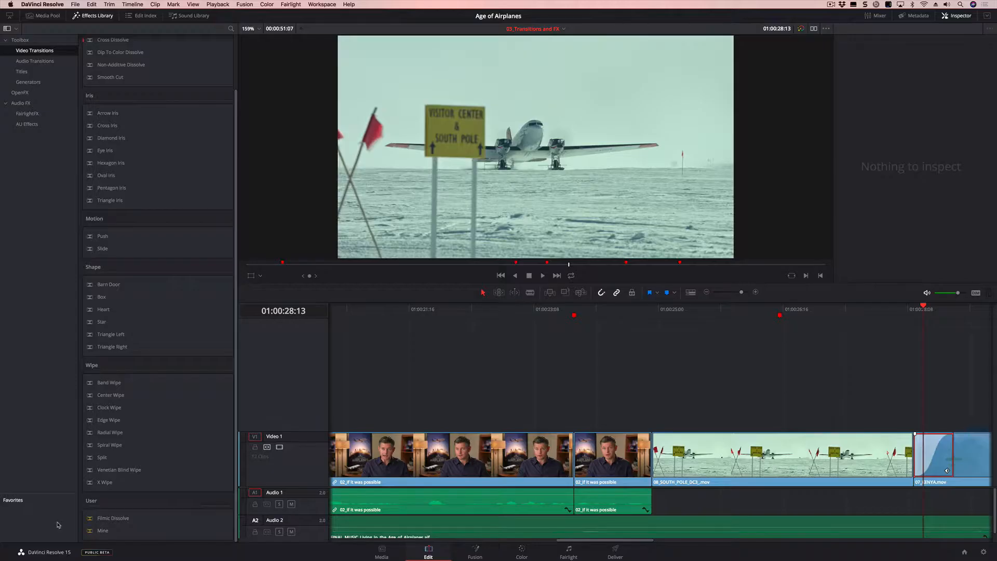
{"action": "left_click", "coordinate": [132, 4]}
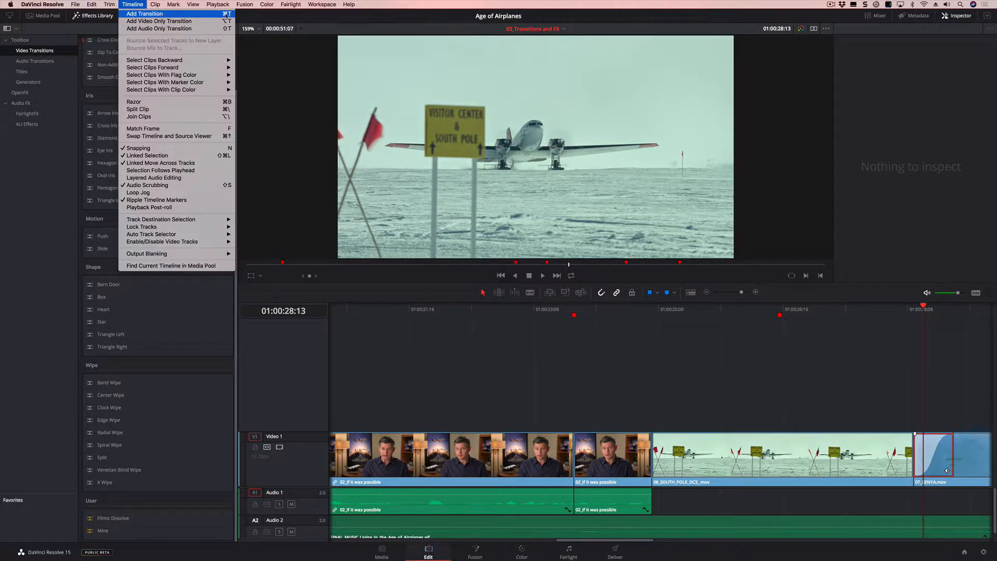
{"action": "left_click", "coordinate": [128, 4]}
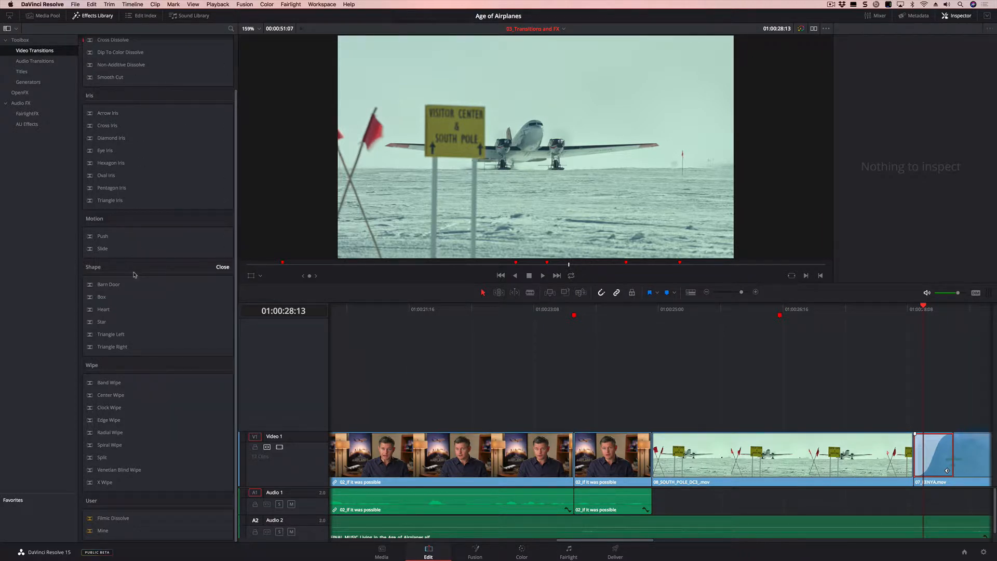
- Add a Smooth Cut transition at the edit between the two 02_If it was possible clips at the 01:00:23:21 marker
{"action": "left_click", "coordinate": [573, 309]}
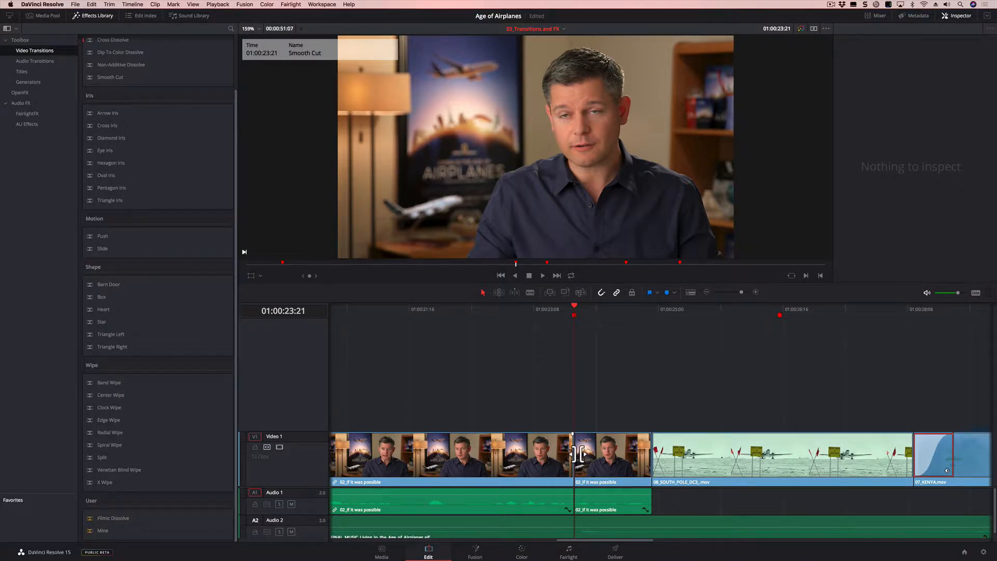
{"action": "left_click_drag", "start_coordinate": [518, 307], "coordinate": [568, 312]}
{"action": "scroll", "coordinate": [140, 88], "scroll_direction": "up", "scroll_amount": 3}
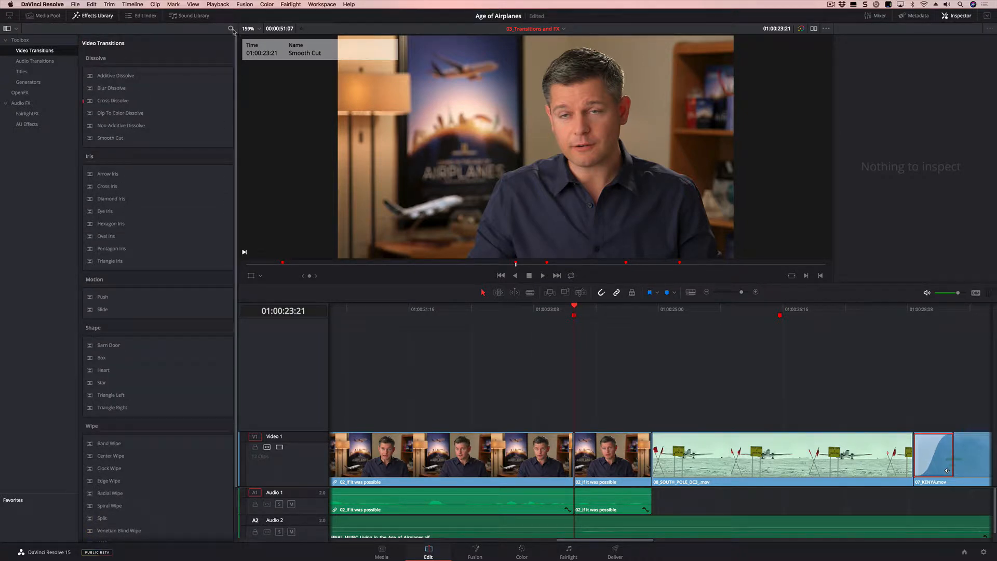
{"action": "left_click", "coordinate": [231, 29]}
{"action": "left_click", "coordinate": [231, 29]}
{"action": "left_click", "coordinate": [112, 141]}
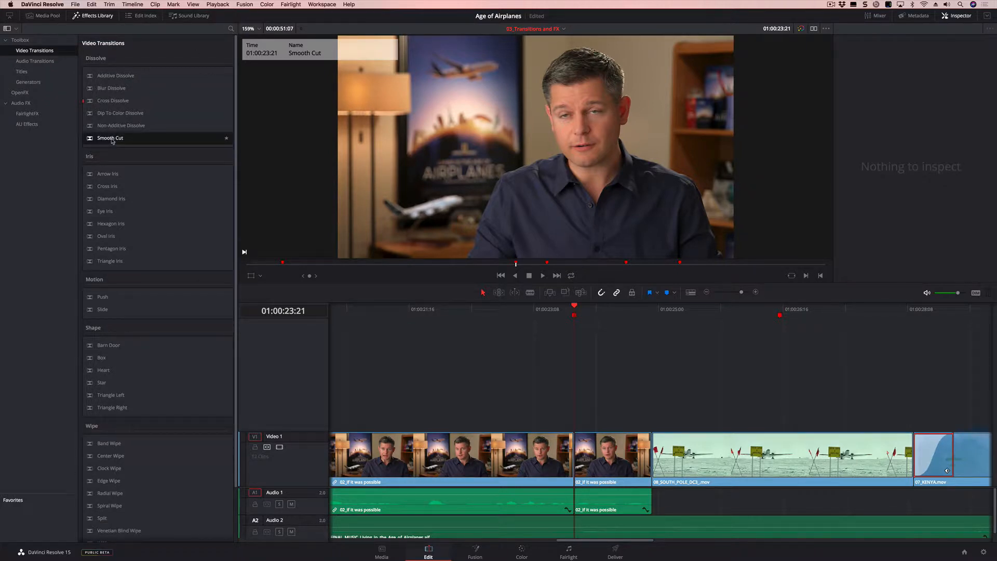
{"action": "left_click_drag", "start_coordinate": [112, 141], "coordinate": [584, 457]}
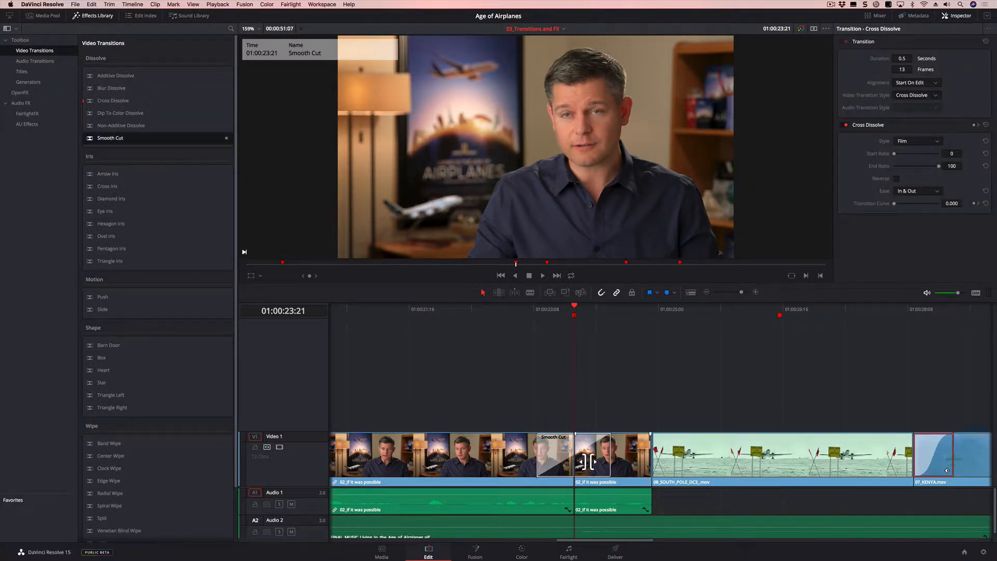
- Shorten the Smooth Cut transition between the two interview clips to 4 frames
{"action": "left_click", "coordinate": [607, 454]}
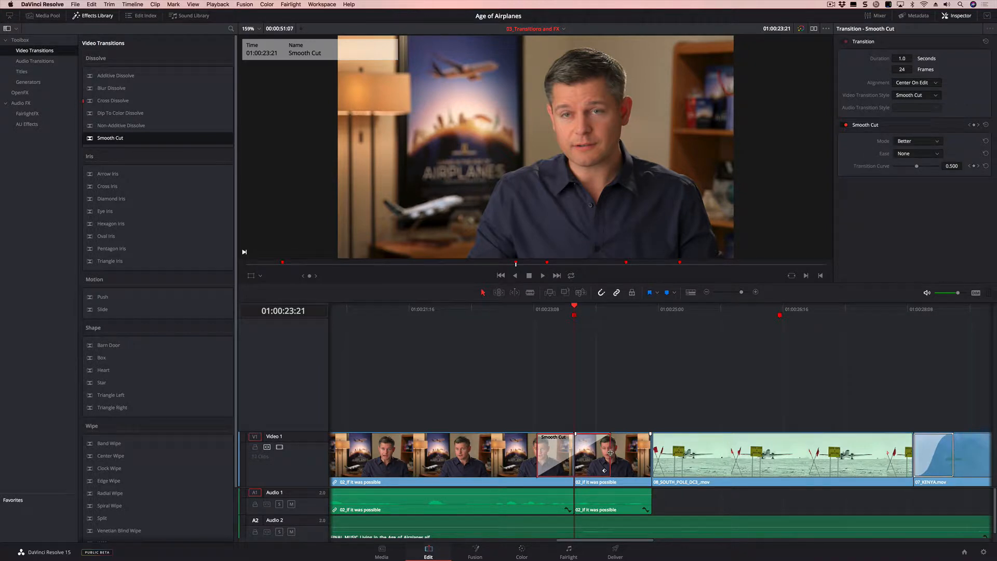
{"action": "left_click_drag", "start_coordinate": [611, 452], "coordinate": [585, 454]}
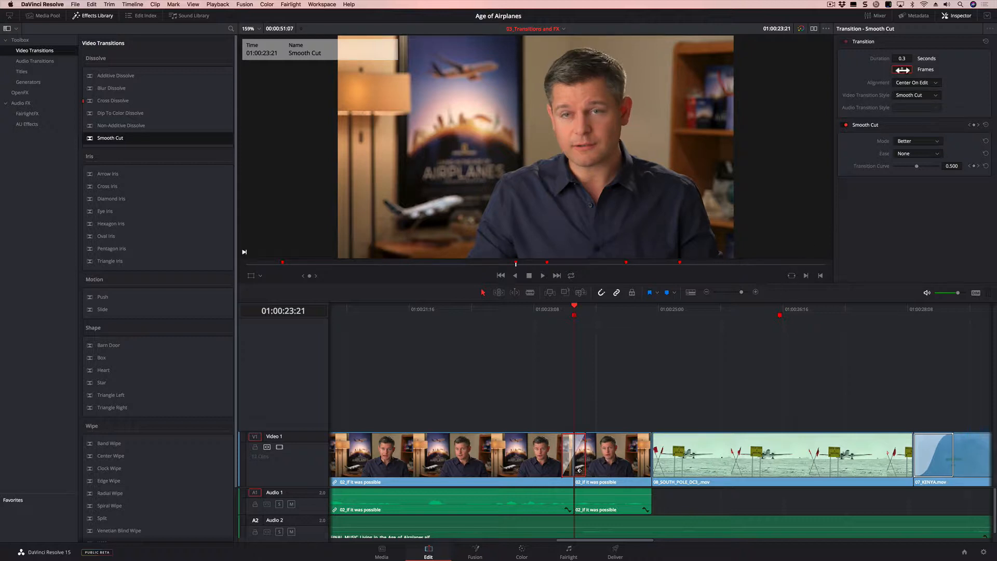
{"action": "left_click_drag", "start_coordinate": [903, 69], "coordinate": [884, 71]}
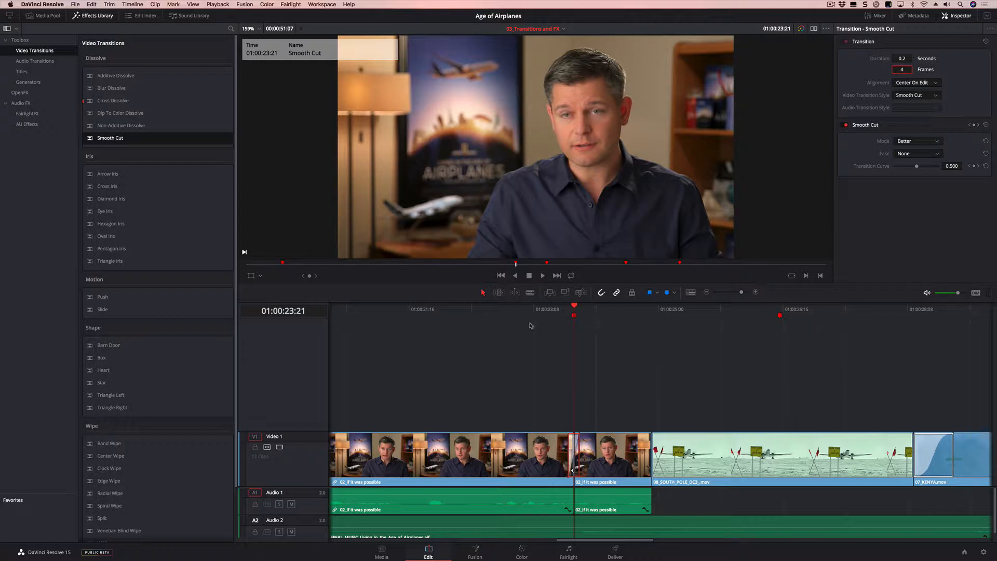
- Play through the Smooth Cut several times from just before the edit to check the result
{"action": "left_click", "coordinate": [550, 310]}
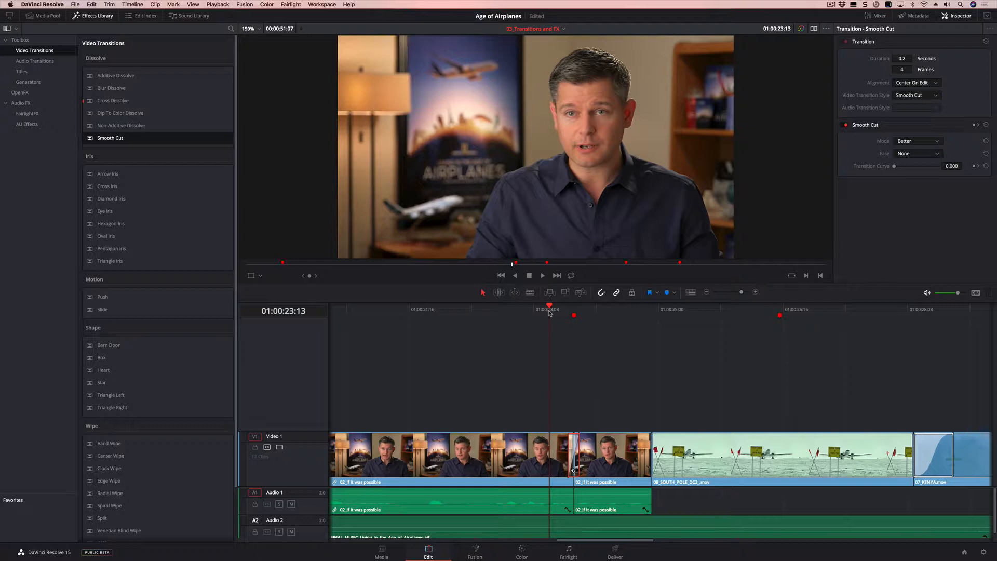
{"action": "key", "text": "space"}
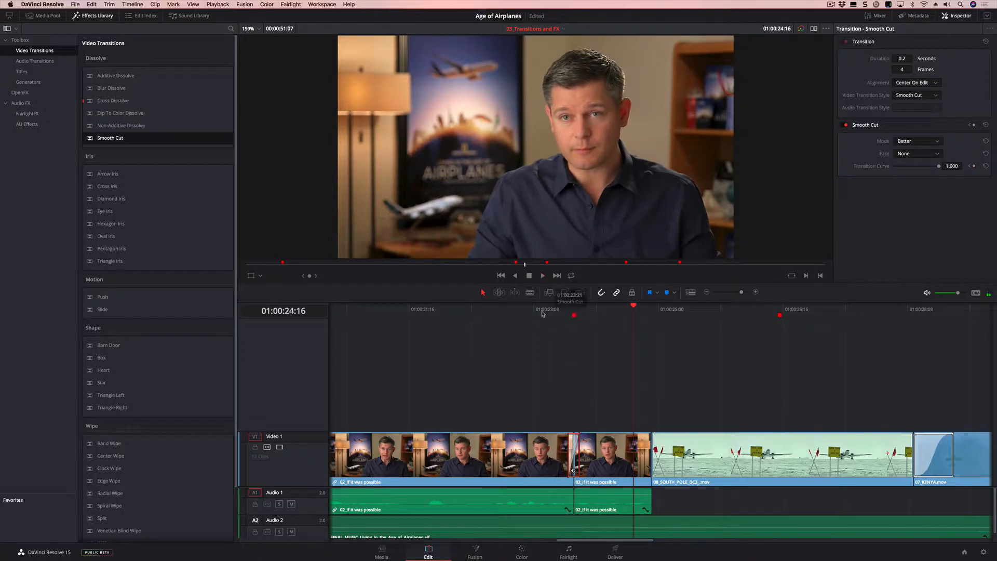
{"action": "left_click", "coordinate": [543, 314]}
{"action": "key", "text": "space"}
{"action": "left_click", "coordinate": [542, 314]}
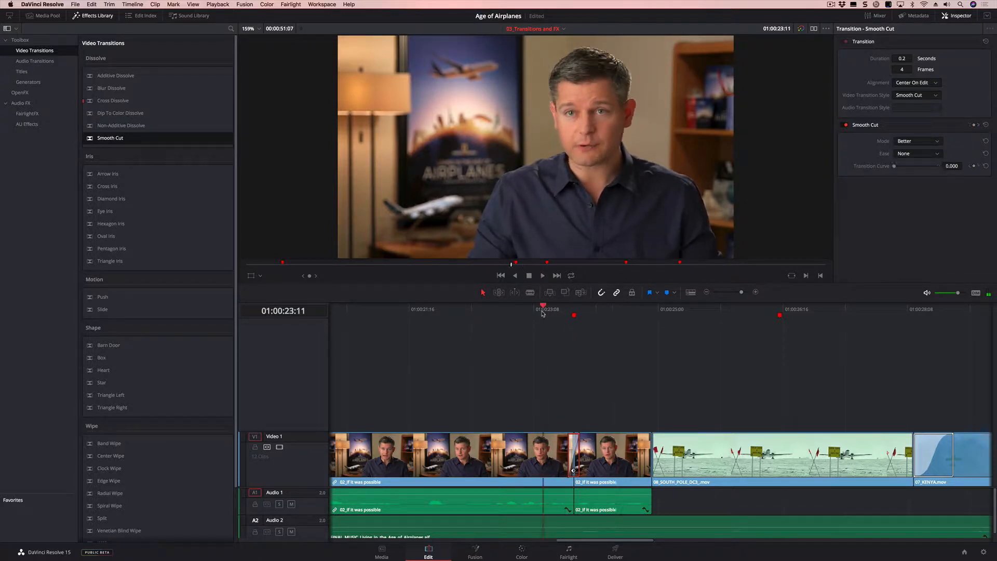
{"action": "left_click", "coordinate": [542, 313]}
{"action": "key", "text": "space"}
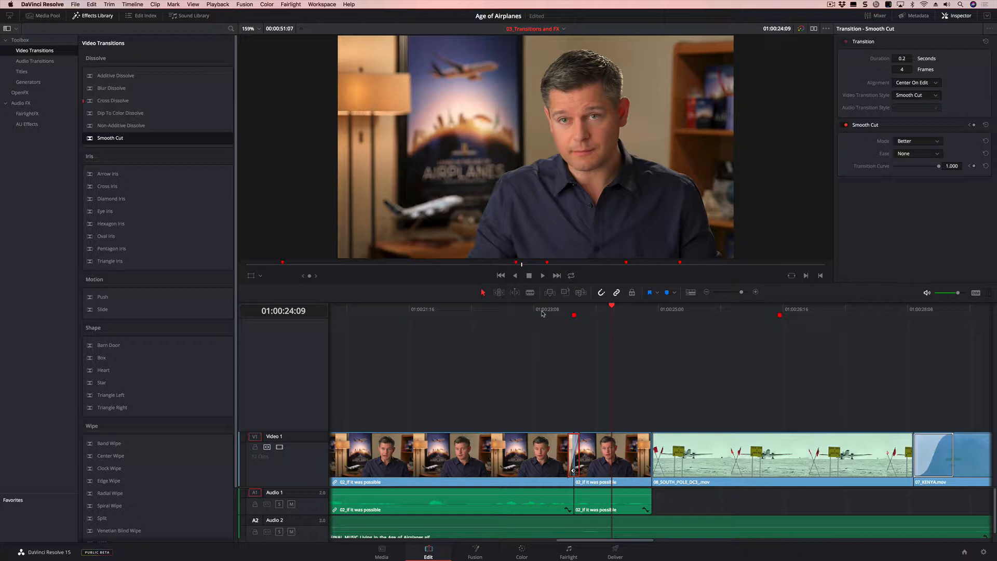
- Apply the ResolveFX Stylize Tilt-Shift Blur to the 05_BAY_AREA_LIGHTS.mov clip at the 01:00:38:09 marker
{"action": "left_click_drag", "start_coordinate": [612, 540], "coordinate": [746, 553]}
{"action": "left_click", "coordinate": [704, 314]}
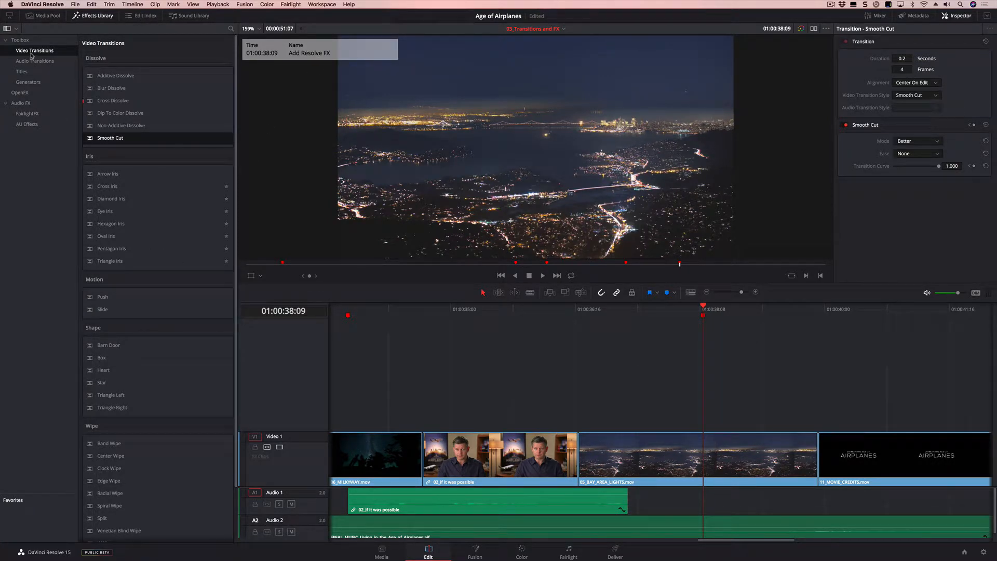
{"action": "left_click", "coordinate": [21, 92]}
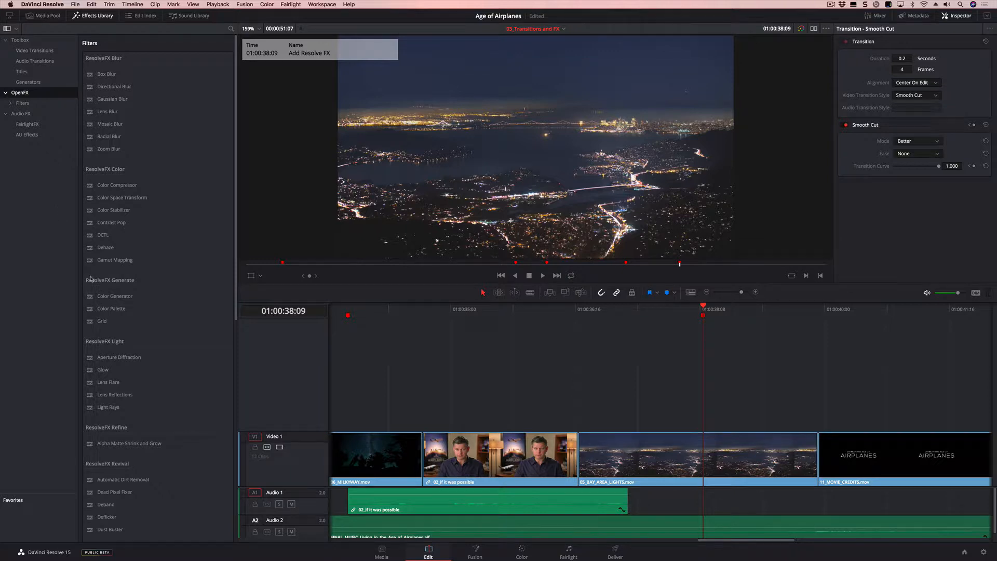
{"action": "scroll", "coordinate": [176, 408], "scroll_direction": "down", "scroll_amount": 10}
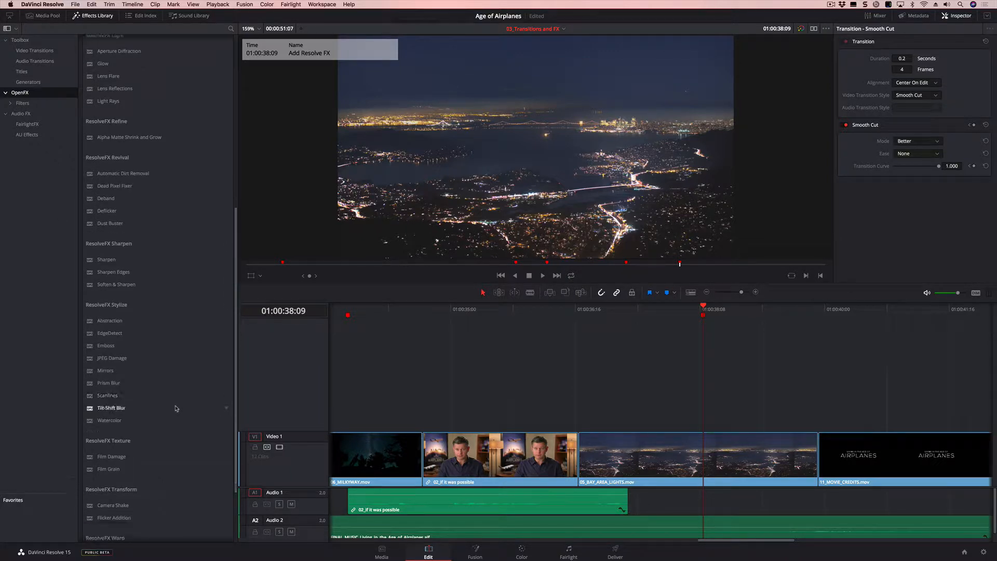
{"action": "scroll", "coordinate": [176, 408], "scroll_direction": "down", "scroll_amount": 2}
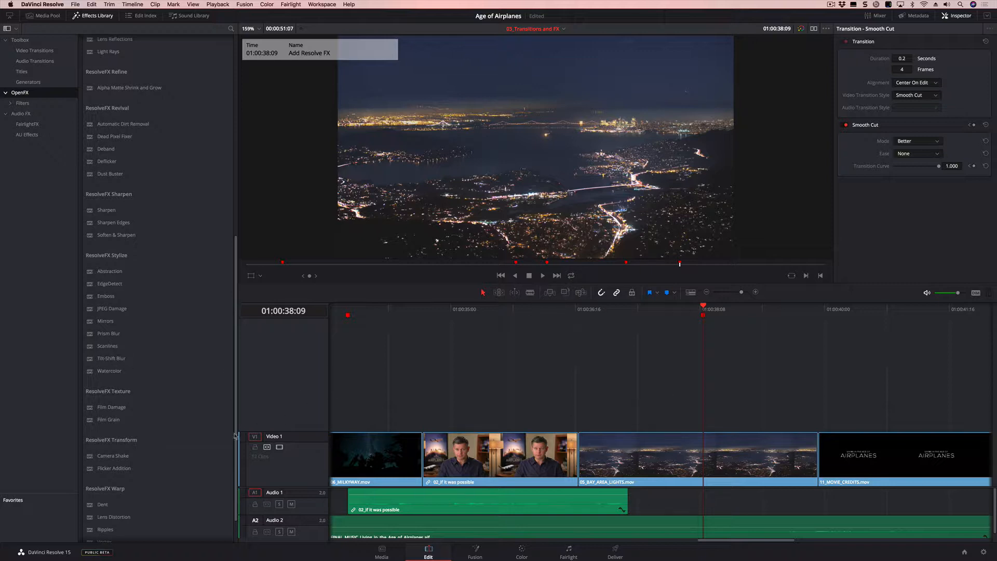
{"action": "left_click_drag", "start_coordinate": [120, 359], "coordinate": [662, 446]}
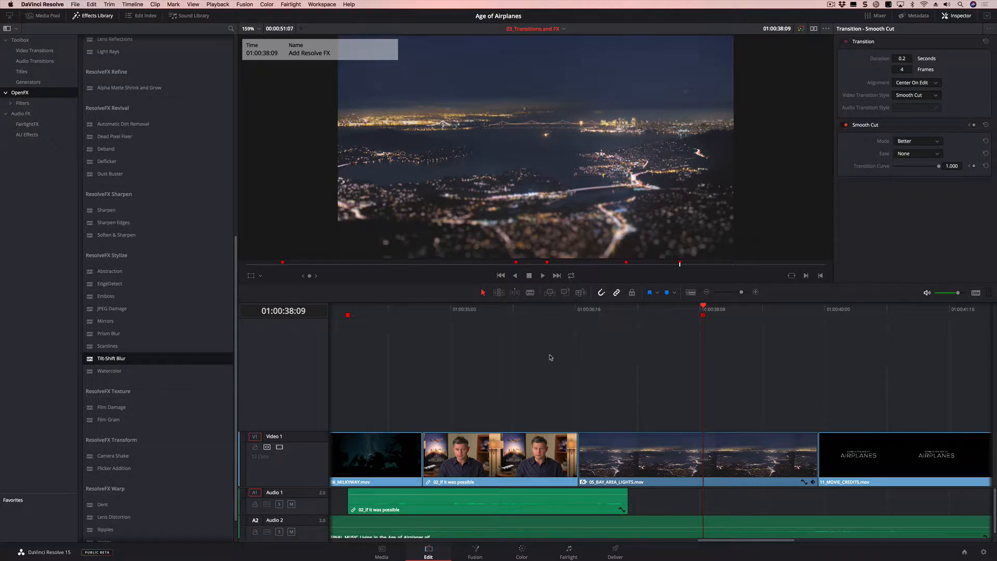
- Raise the Tilt-Shift Blur's strength on the Bay Area lights clip to 5.34 and delete the filter again
{"action": "left_click", "coordinate": [695, 451]}
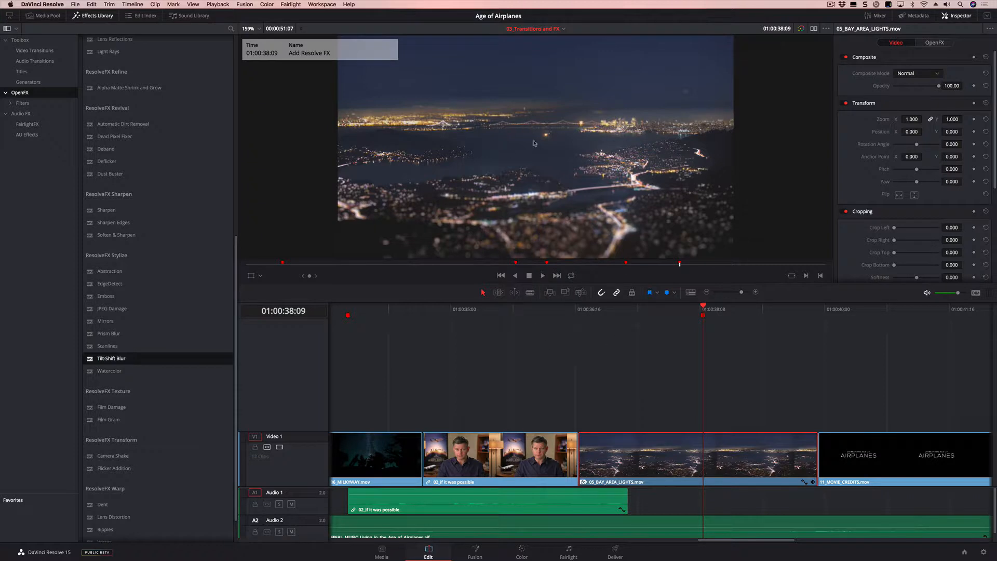
{"action": "left_click", "coordinate": [932, 43]}
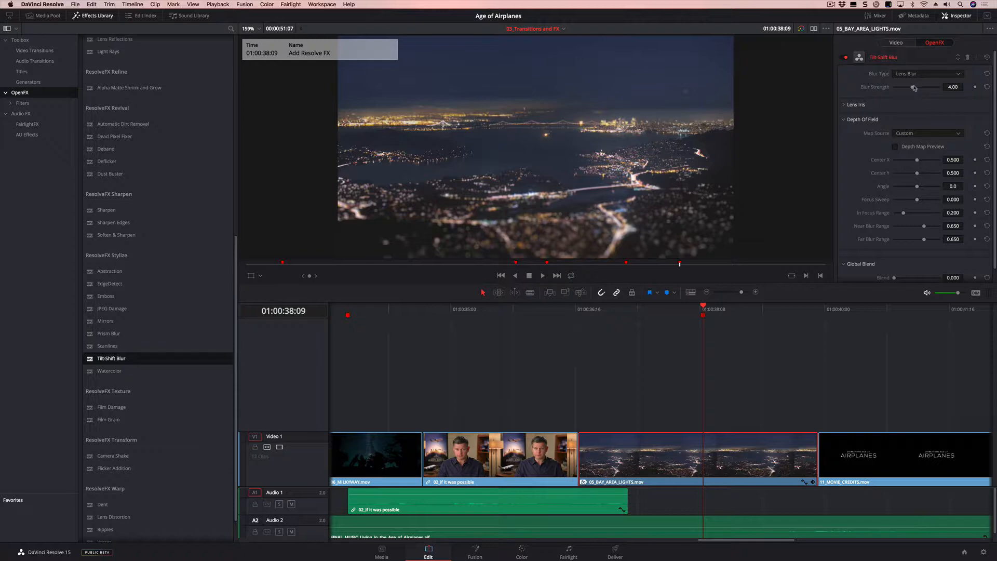
{"action": "left_click_drag", "start_coordinate": [912, 88], "coordinate": [914, 90]}
{"action": "mouse_move", "coordinate": [832, 151]}
{"action": "left_mouse_down"}
{"action": "mouse_move", "coordinate": [860, 150]}
{"action": "mouse_move", "coordinate": [840, 151]}
{"action": "left_mouse_up"}
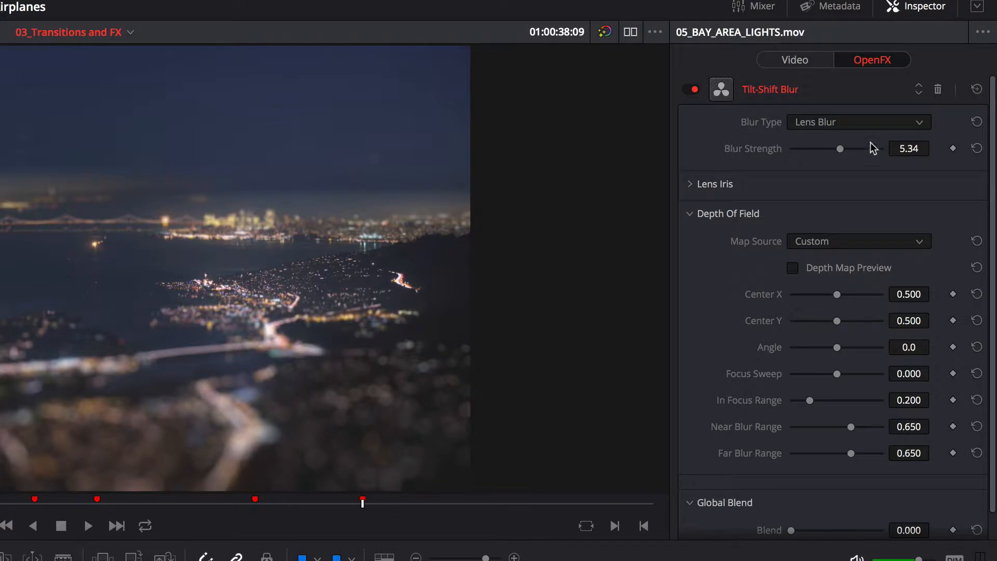
{"action": "left_click", "coordinate": [937, 91]}
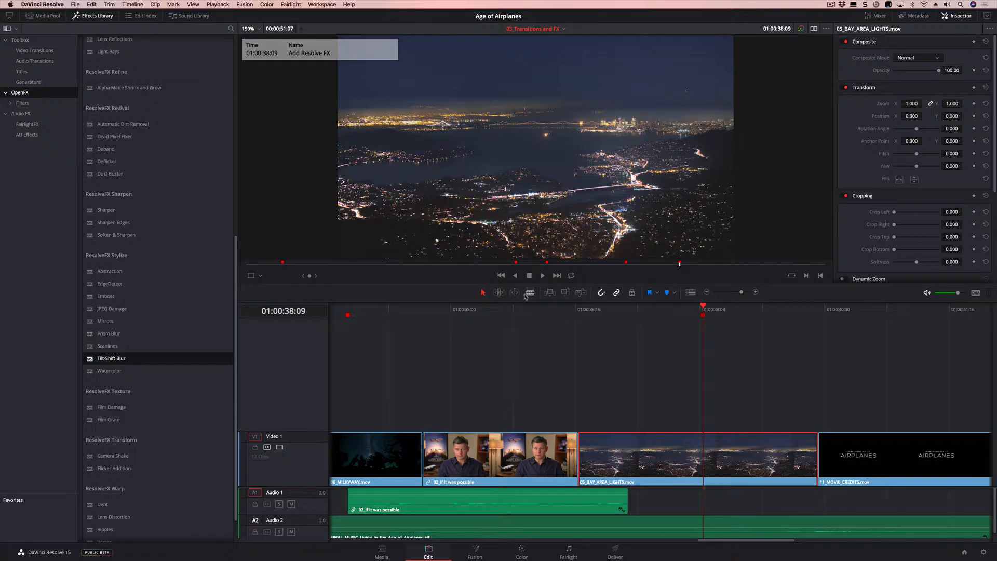
- Go to the Resize and Reframe marker at 01:00:03:05 and set the timeline's output blanking to 2.39
{"action": "left_click_drag", "start_coordinate": [538, 314], "coordinate": [487, 313]}
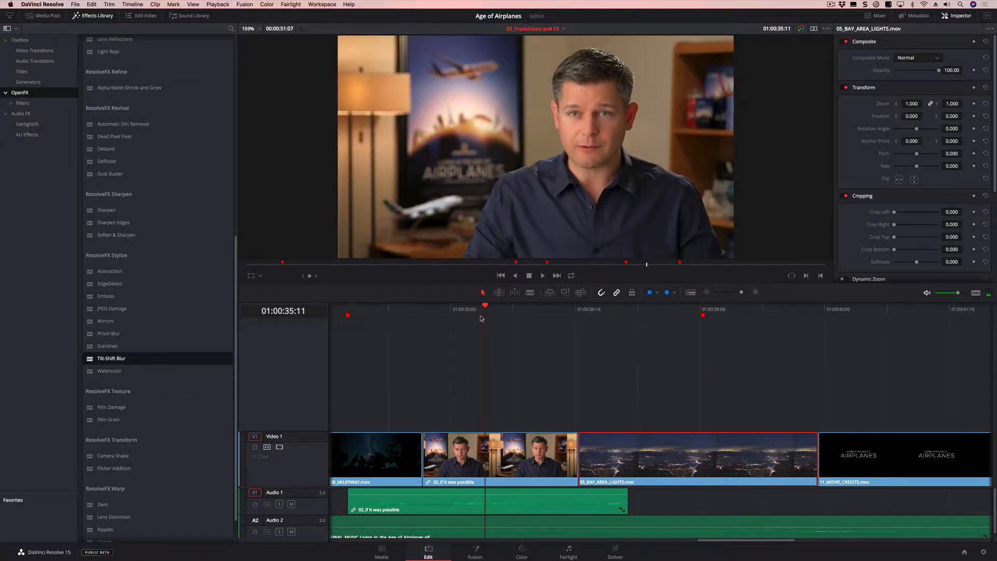
{"action": "left_click_drag", "start_coordinate": [718, 541], "coordinate": [348, 544]}
{"action": "left_click", "coordinate": [568, 314]}
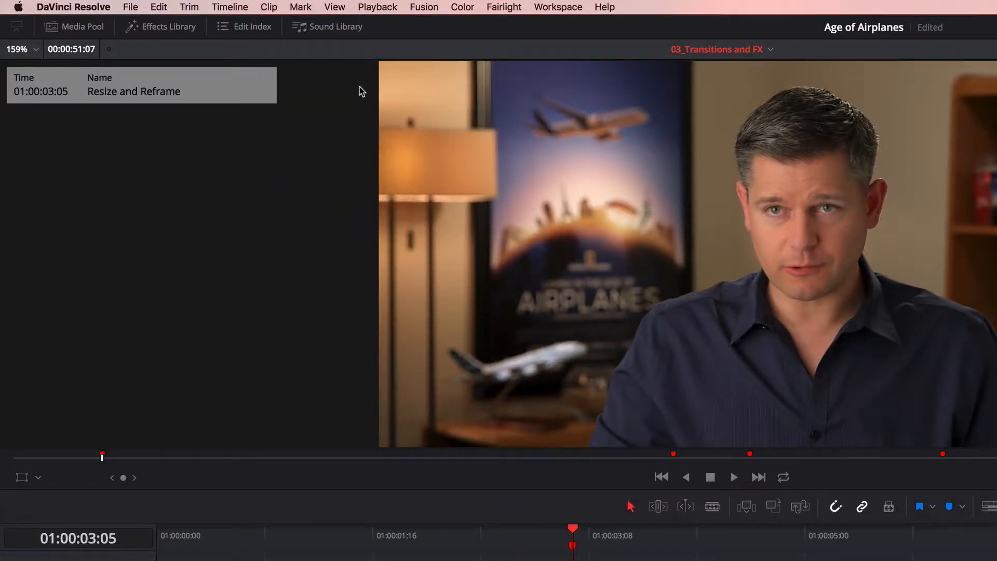
{"action": "left_click", "coordinate": [233, 7]}
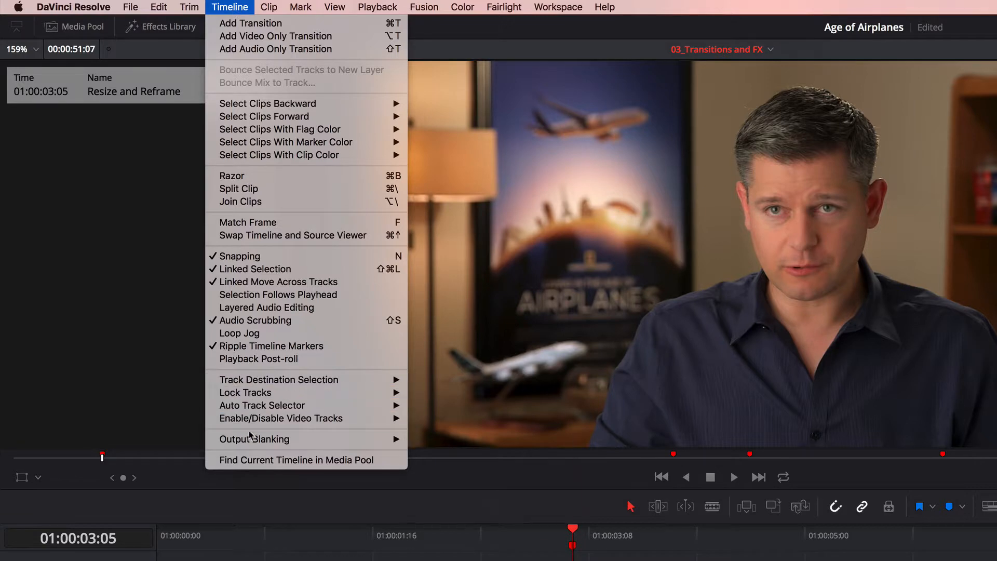
{"action": "mouse_move", "coordinate": [272, 441]}
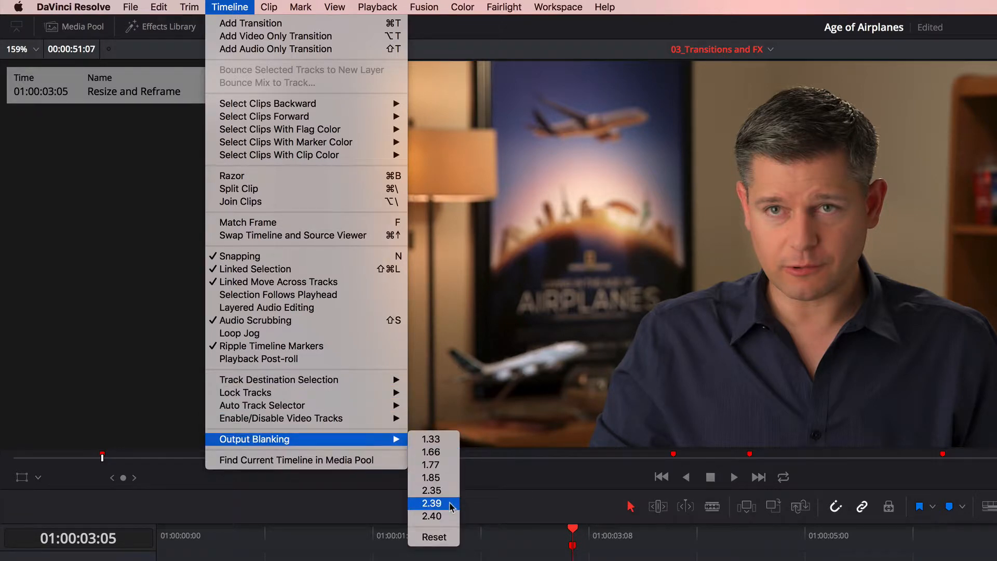
{"action": "left_click", "coordinate": [431, 504]}
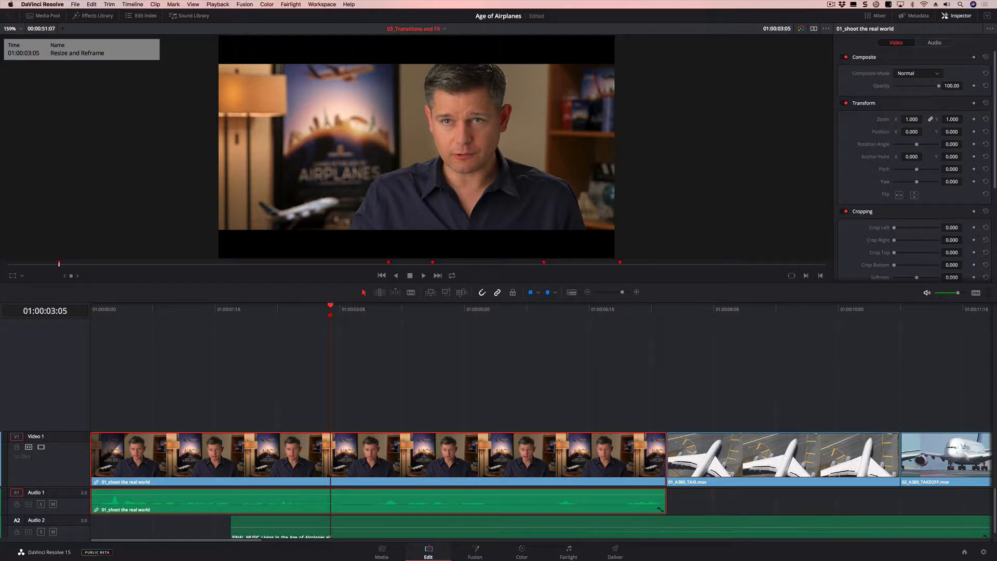
- Set the vertical position of the 01_shoot the real world clip to -41 and copy the clip
{"action": "left_click_drag", "start_coordinate": [952, 132], "coordinate": [930, 131]}
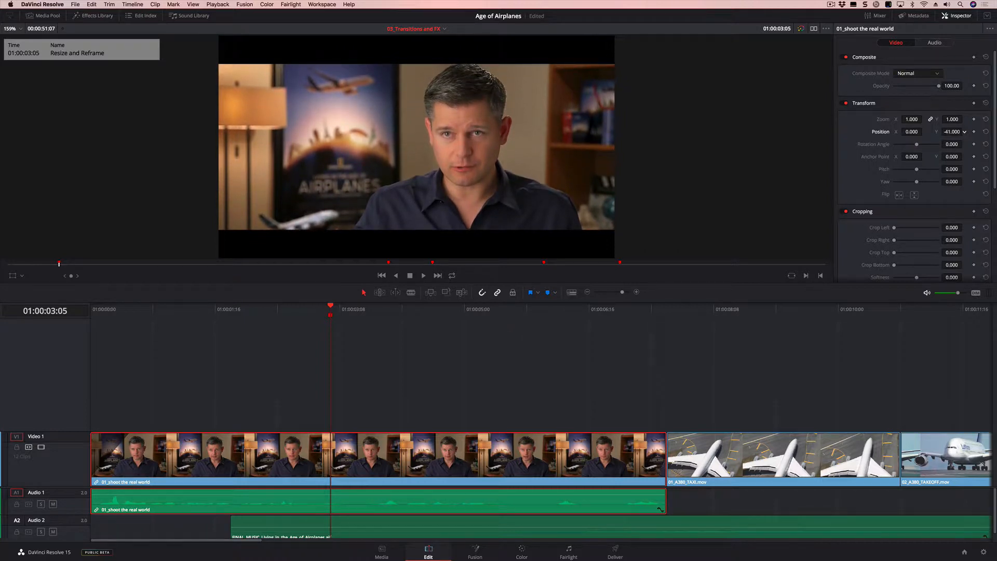
{"action": "mouse_move", "coordinate": [255, 315]}
{"action": "left_mouse_down"}
{"action": "mouse_move", "coordinate": [542, 319]}
{"action": "mouse_move", "coordinate": [352, 312]}
{"action": "left_mouse_up"}
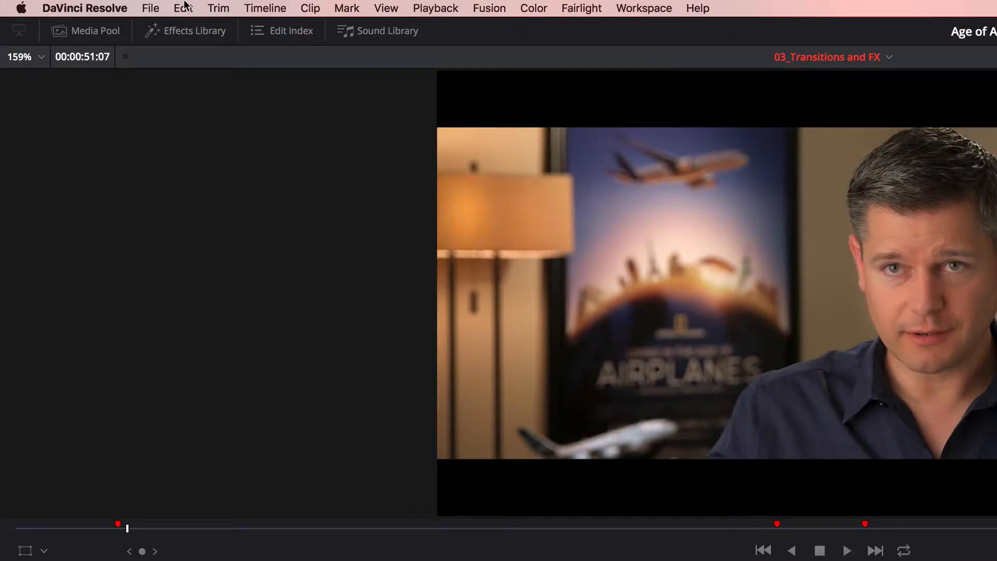
{"action": "left_click", "coordinate": [183, 8]}
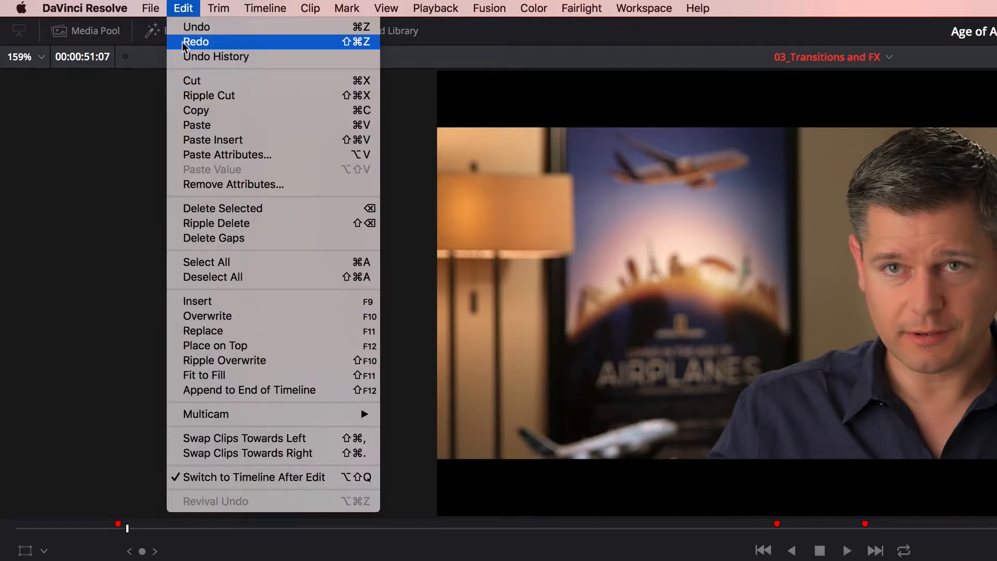
{"action": "left_click", "coordinate": [184, 111]}
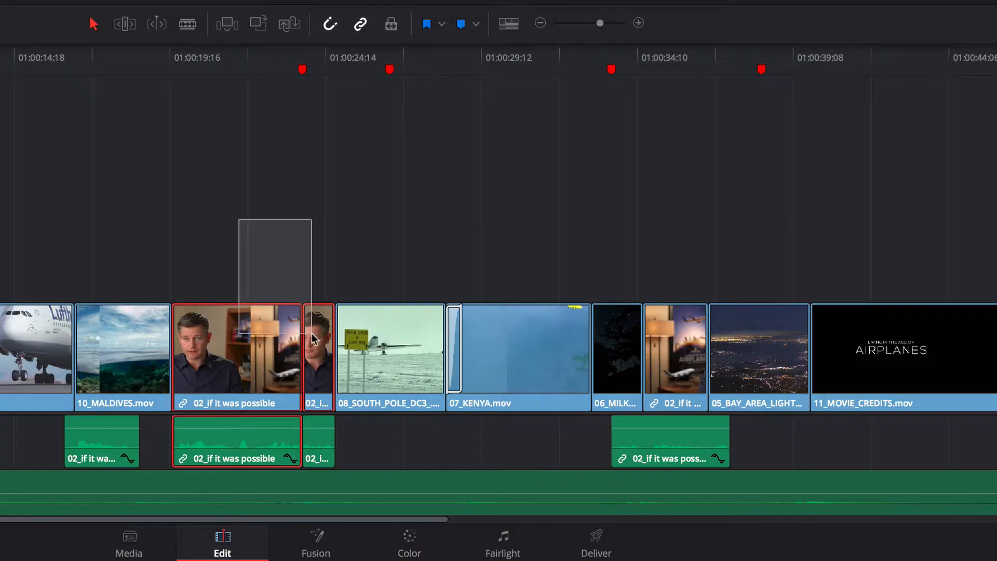
- Paste only the Position attribute onto the three other interview clips named 02_If it was possible
{"action": "left_click", "coordinate": [668, 352], "text": "super"}
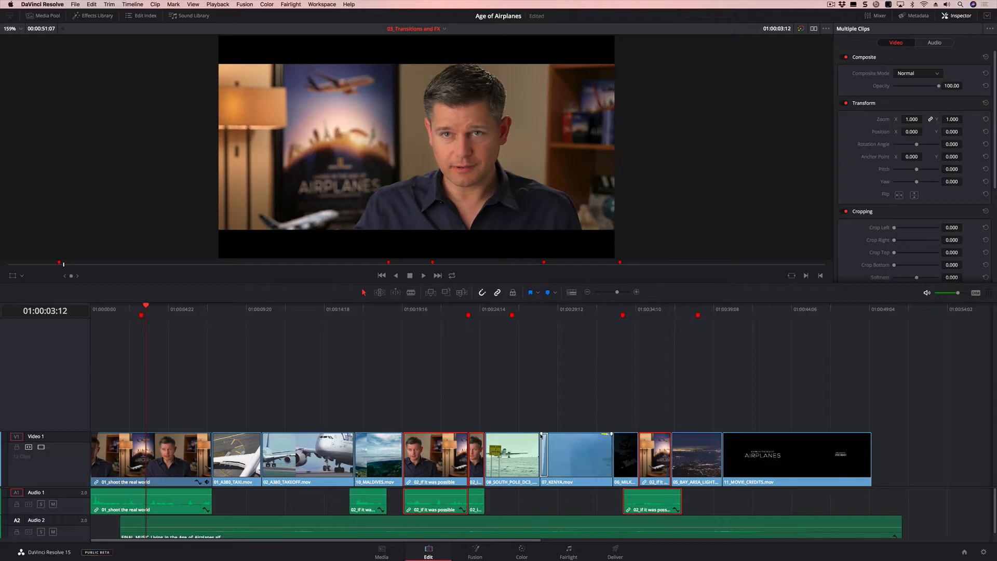
{"action": "left_click", "coordinate": [91, 4]}
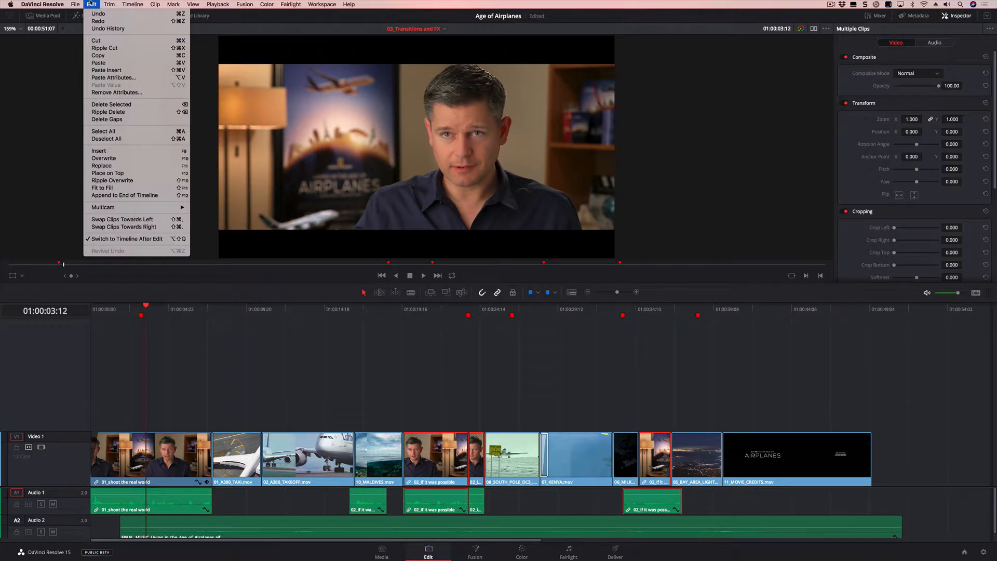
{"action": "left_click", "coordinate": [103, 77]}
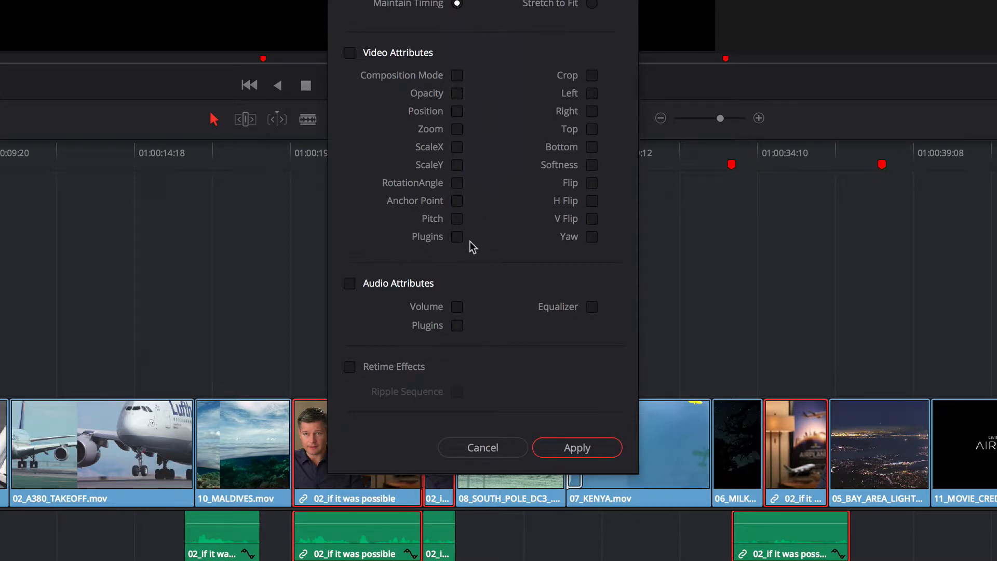
{"action": "left_click", "coordinate": [457, 111]}
{"action": "left_click", "coordinate": [576, 447]}
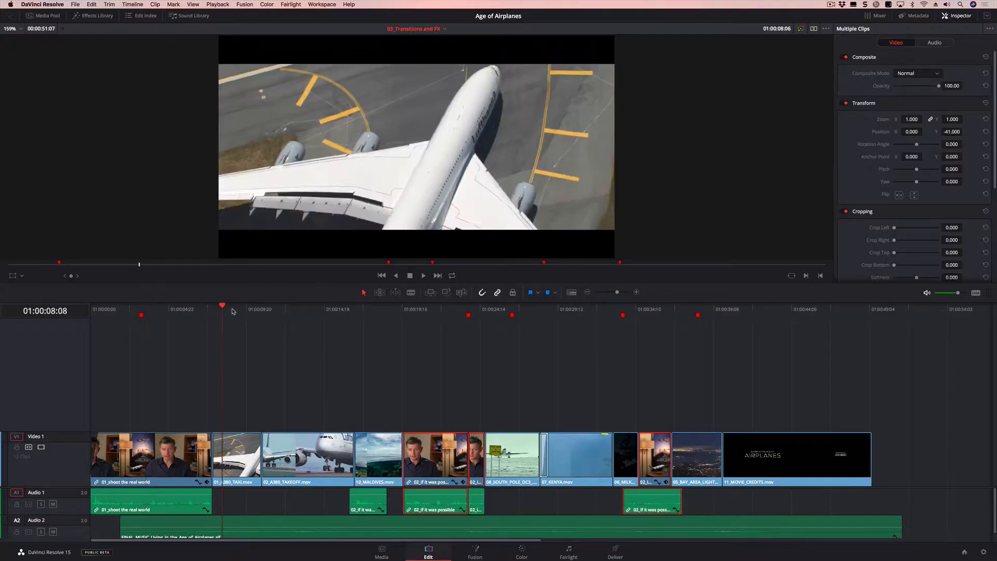
- Select the 05_BAY_AREA_LIGHTS clip at the 01:00:38:09 marker, go to its first frame and turn on the on-screen transform controls
{"action": "left_click_drag", "start_coordinate": [371, 323], "coordinate": [653, 346]}
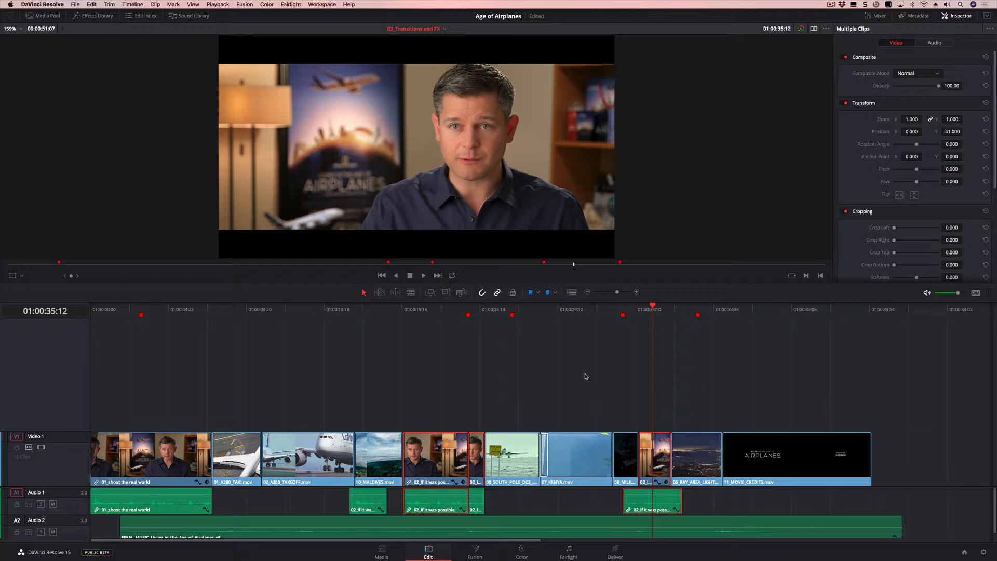
{"action": "left_click_drag", "start_coordinate": [677, 316], "coordinate": [699, 312]}
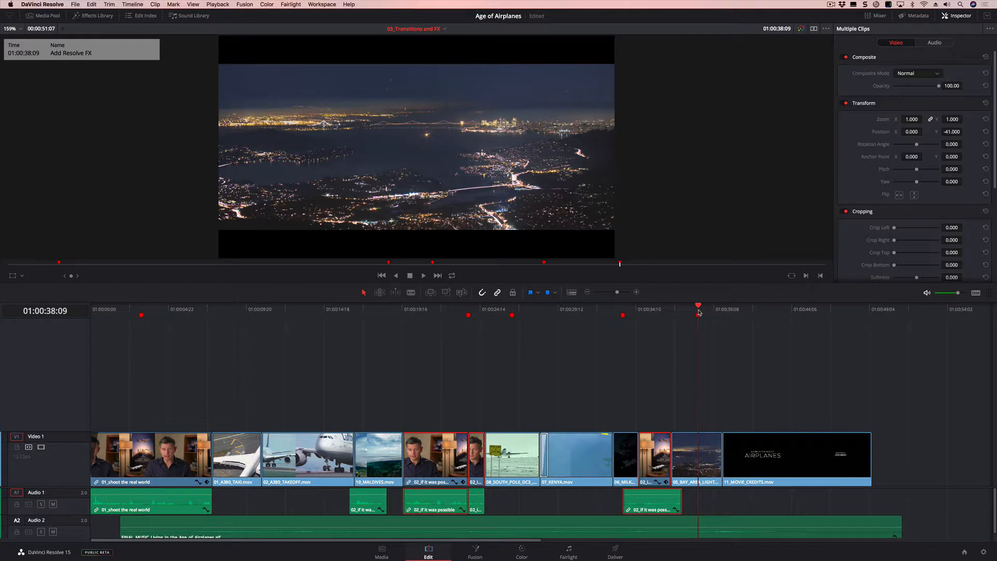
{"action": "left_click", "coordinate": [704, 467]}
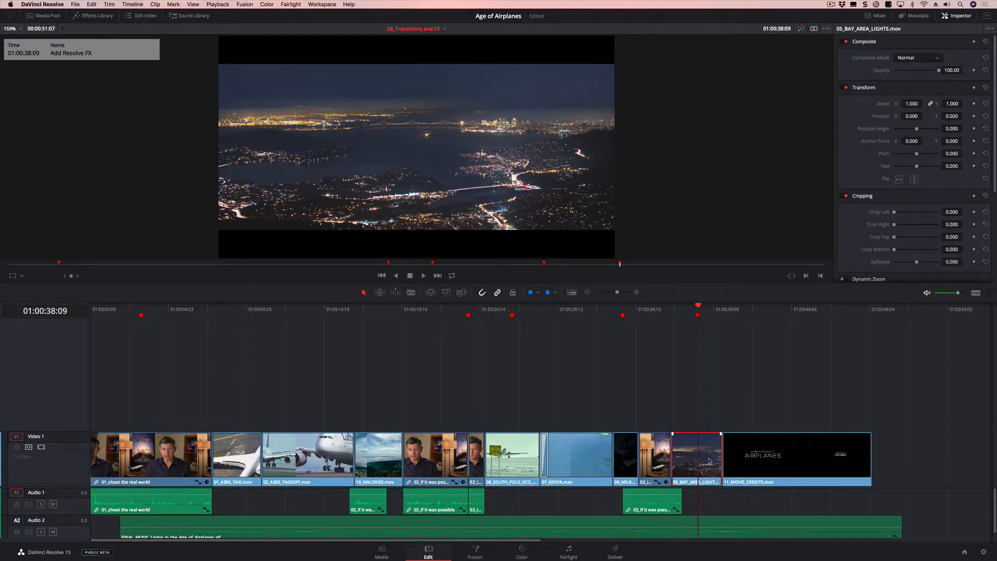
{"action": "left_click_drag", "start_coordinate": [618, 292], "coordinate": [625, 293]}
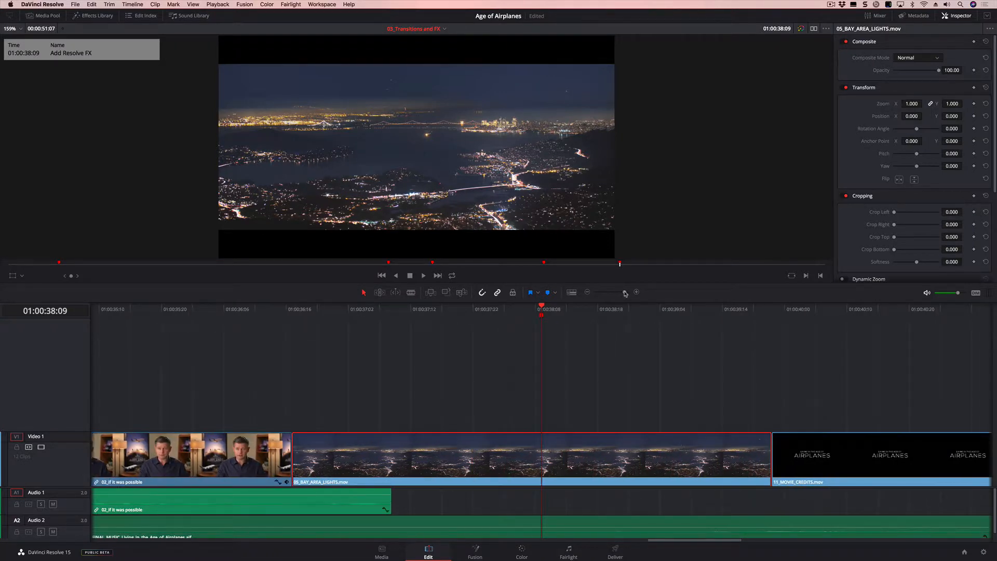
{"action": "key", "text": "Up"}
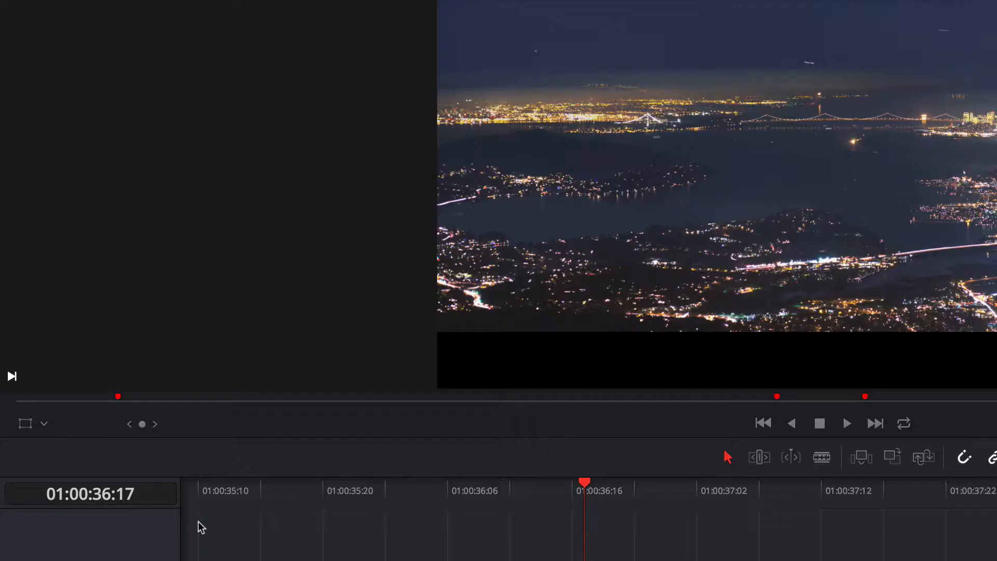
{"action": "left_click", "coordinate": [12, 276]}
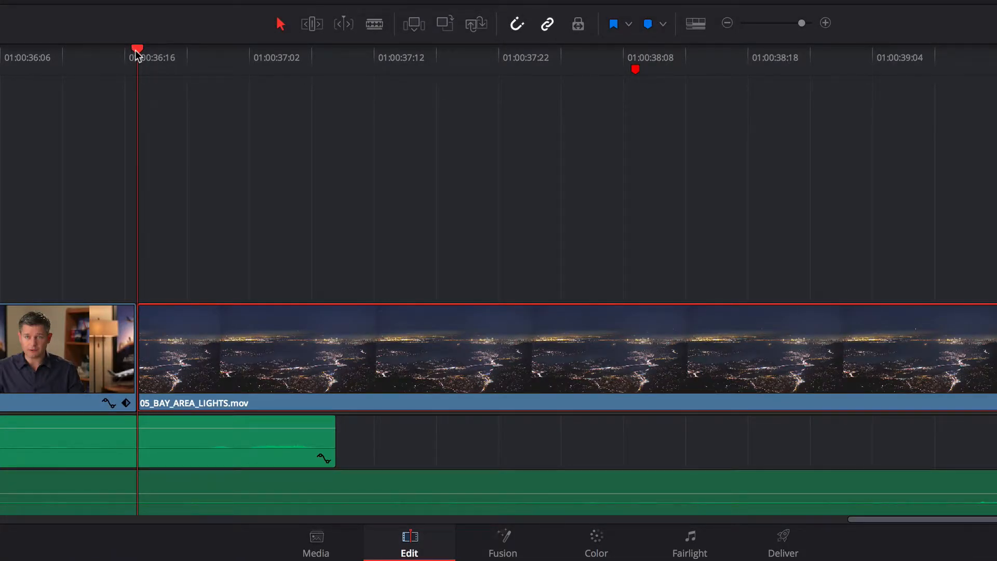
- Keyframe the Bay Area lights clip's Zoom at 1.300 at 01:00:37:22
{"action": "left_click_drag", "start_coordinate": [137, 51], "coordinate": [490, 88]}
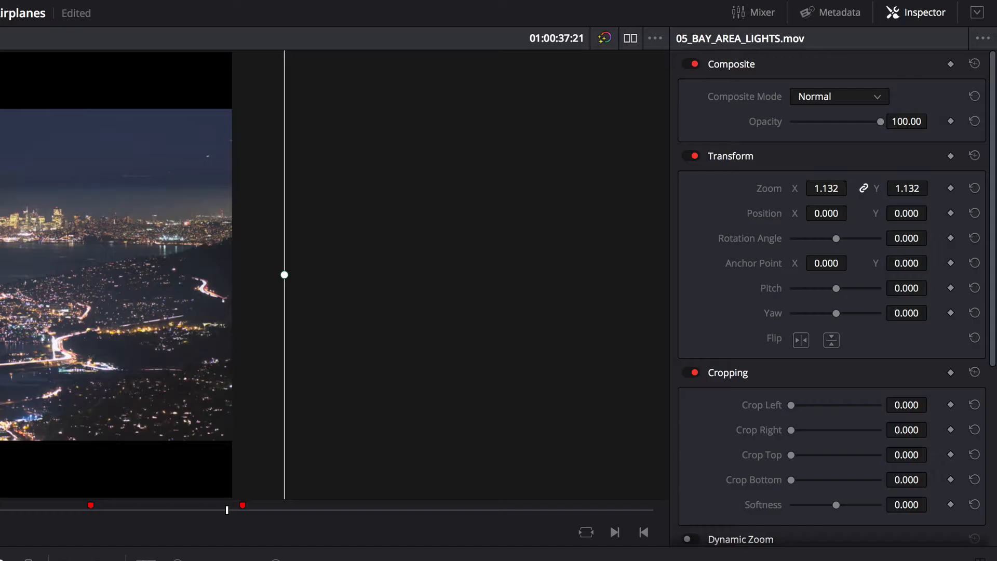
{"action": "key", "text": "Right"}
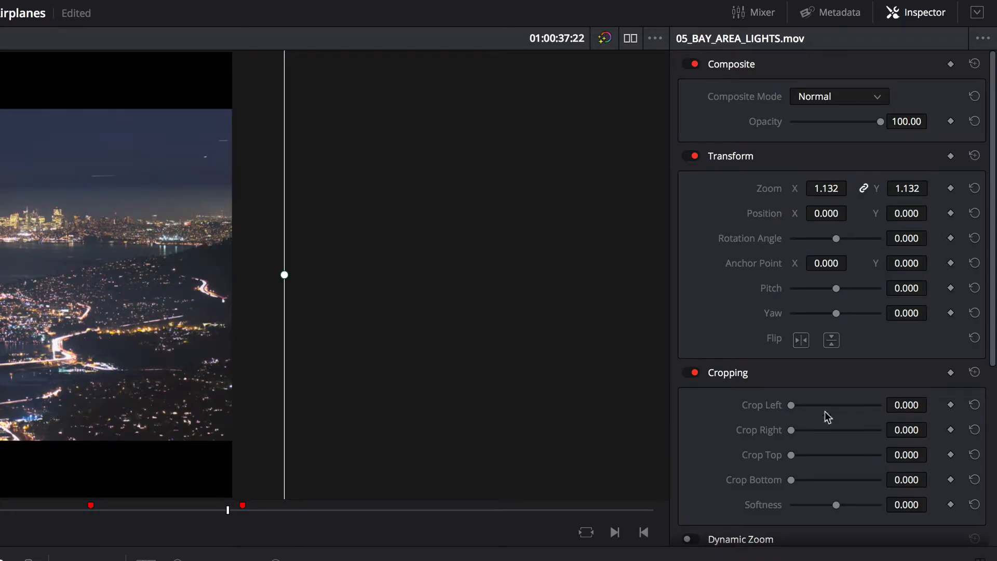
{"action": "left_click", "coordinate": [951, 188]}
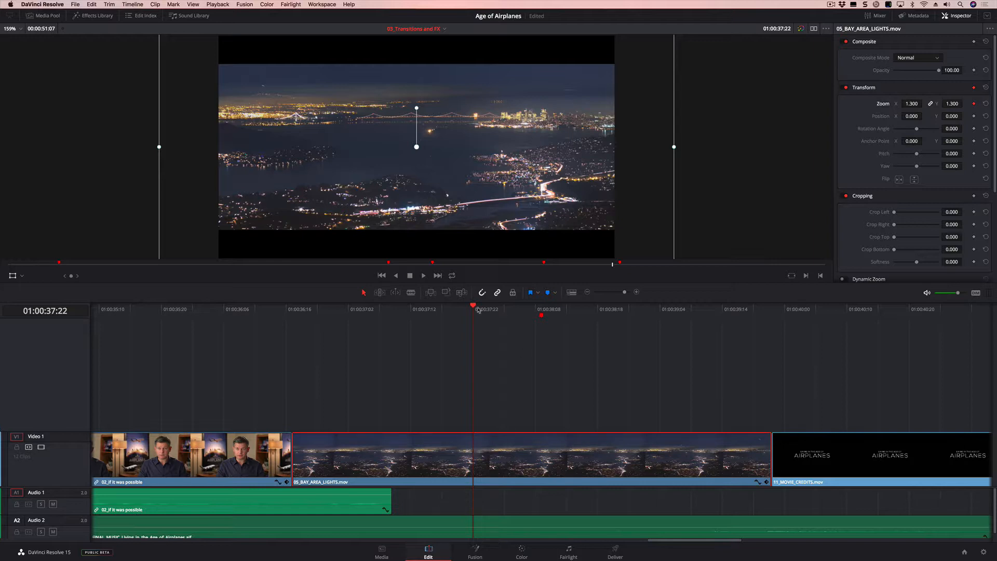
- Add a second Zoom keyframe of 1.000 to the Bay Area lights clip at 01:00:39:02
{"action": "left_click_drag", "start_coordinate": [474, 307], "coordinate": [647, 311]}
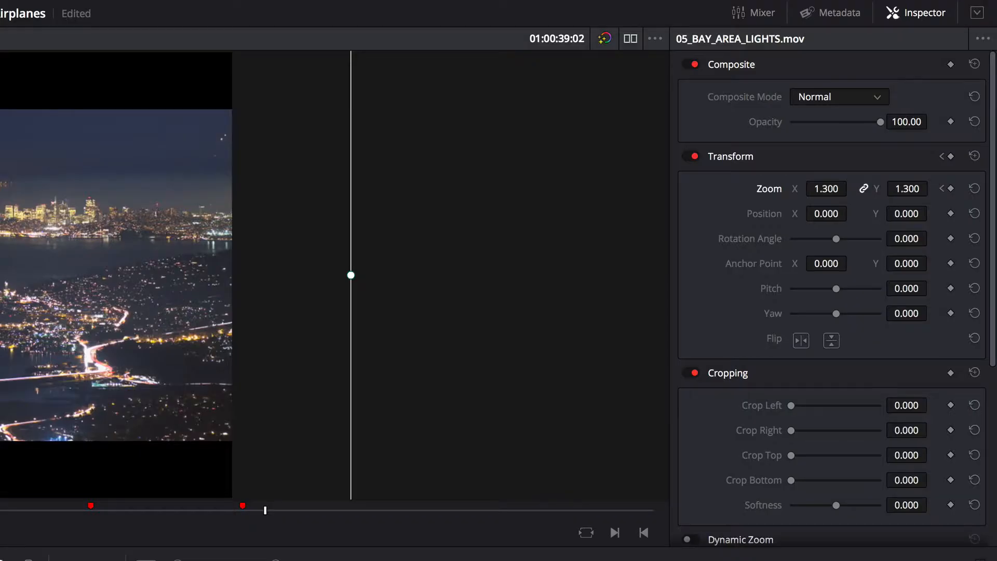
{"action": "left_click", "coordinate": [921, 196]}
{"action": "type", "text": "1."}
{"action": "key", "text": "Return"}
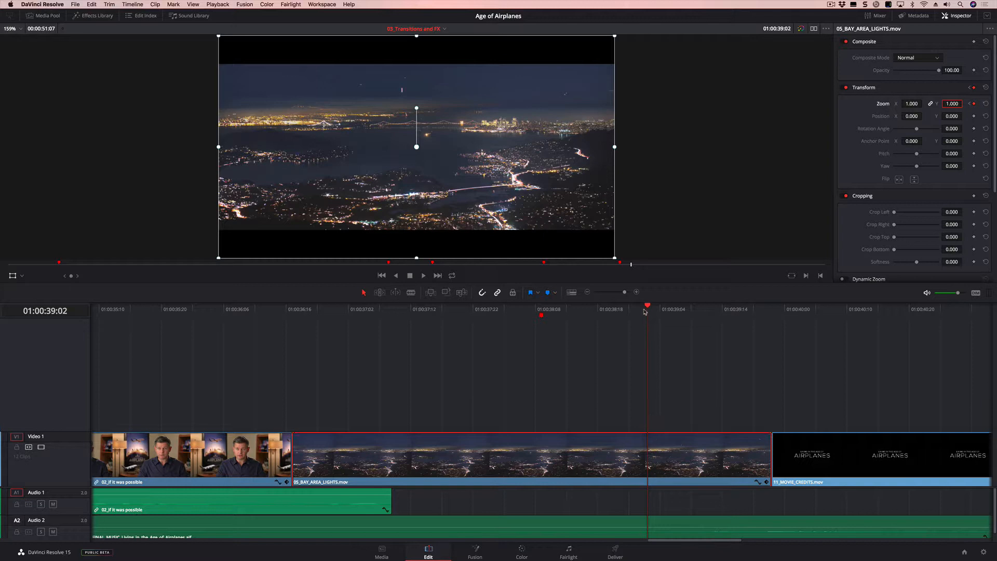
- Show the Bay Area lights clip's keyframe track and scrub between its two Transform keyframes
{"action": "left_click_drag", "start_coordinate": [647, 309], "coordinate": [738, 310]}
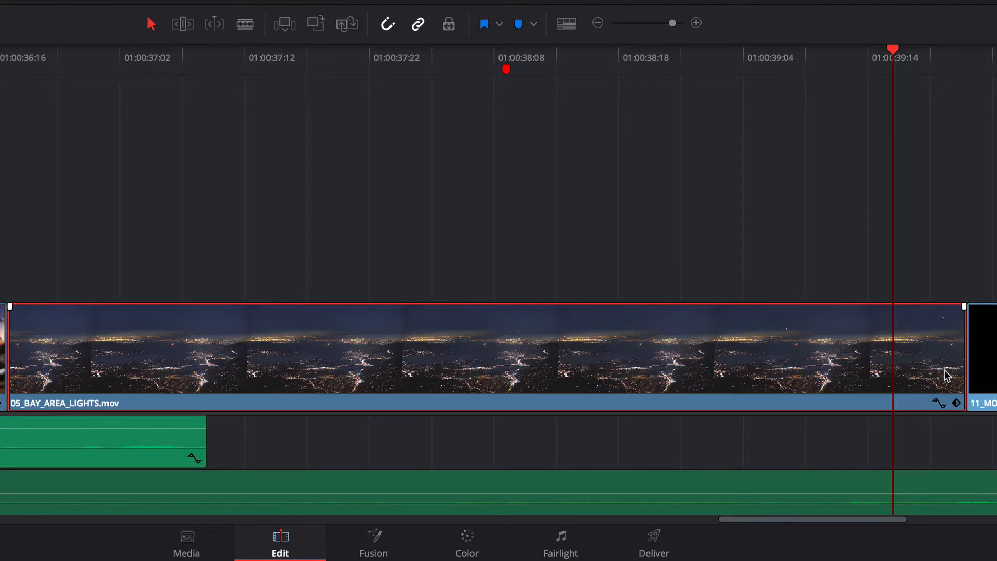
{"action": "left_click", "coordinate": [956, 403]}
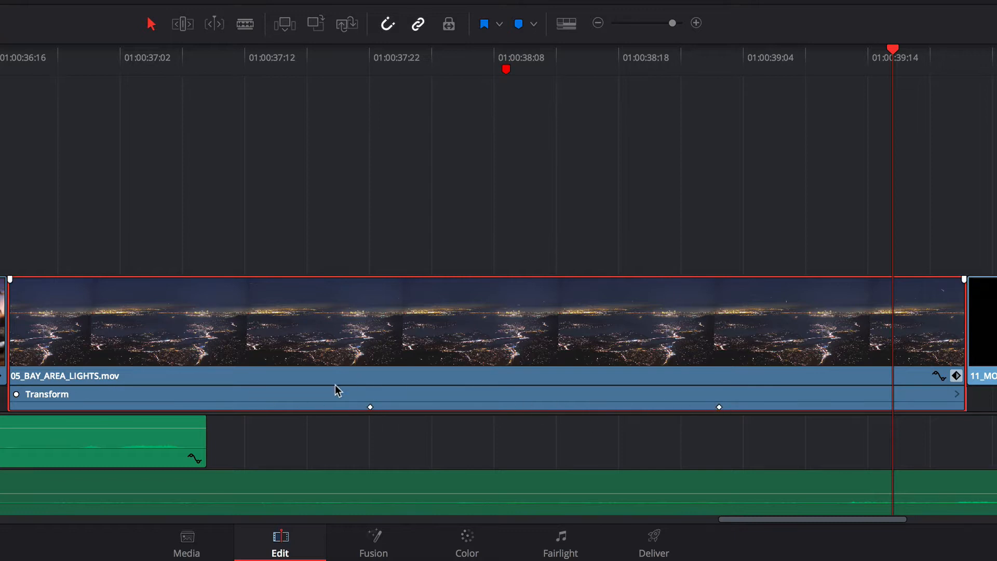
{"action": "left_click", "coordinate": [368, 61]}
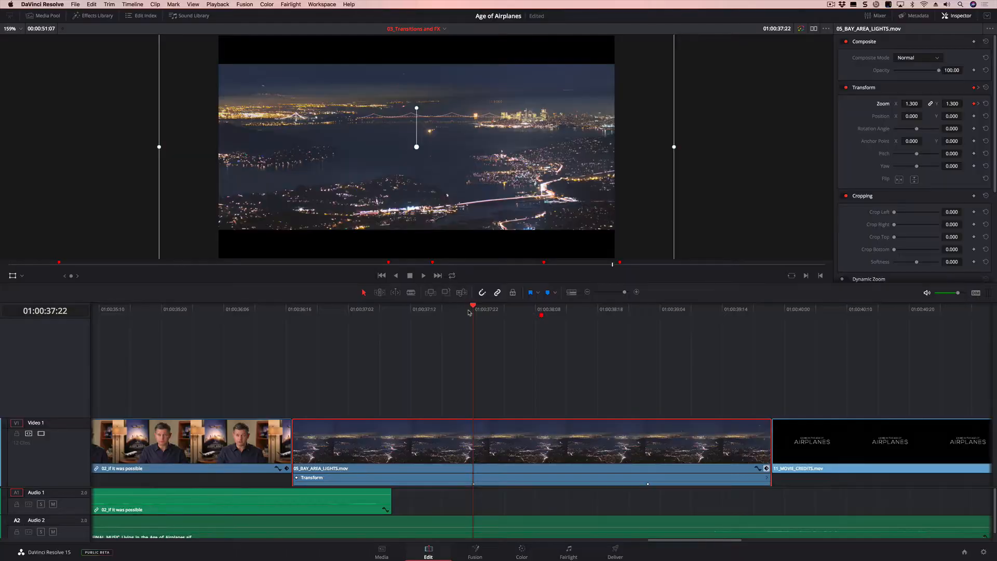
{"action": "left_click_drag", "start_coordinate": [476, 313], "coordinate": [648, 327]}
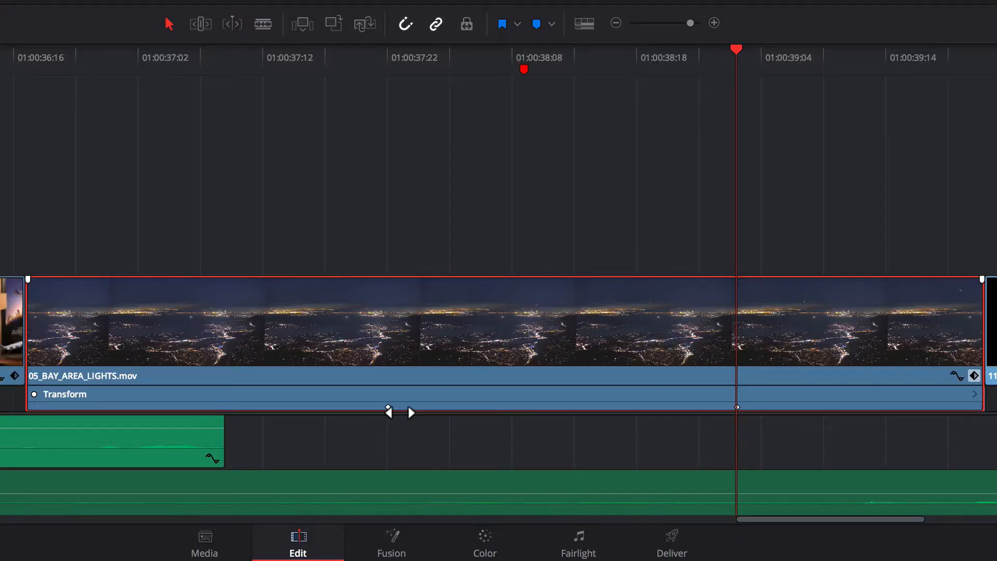
- Move the first Transform keyframe to about 01:00:37:03 and the second to about 01:00:39:08, and play back the zoom
{"action": "left_click_drag", "start_coordinate": [397, 410], "coordinate": [234, 403]}
{"action": "left_click_drag", "start_coordinate": [747, 409], "coordinate": [799, 408]}
{"action": "left_click_drag", "start_coordinate": [227, 409], "coordinate": [157, 411]}
{"action": "mouse_move", "coordinate": [802, 409]}
{"action": "left_mouse_down"}
{"action": "mouse_move", "coordinate": [831, 410]}
{"action": "mouse_move", "coordinate": [819, 411]}
{"action": "left_mouse_up"}
{"action": "left_click_drag", "start_coordinate": [48, 61], "coordinate": [116, 75]}
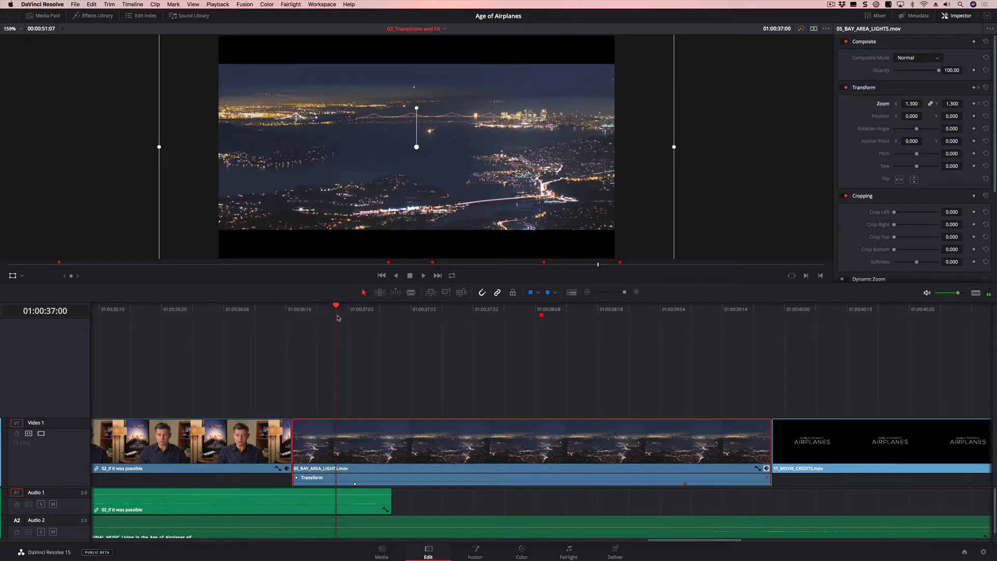
{"action": "mouse_move", "coordinate": [347, 317]}
{"action": "left_mouse_down"}
{"action": "mouse_move", "coordinate": [395, 317]}
{"action": "mouse_move", "coordinate": [357, 319]}
{"action": "left_mouse_up"}
{"action": "key", "text": "space"}
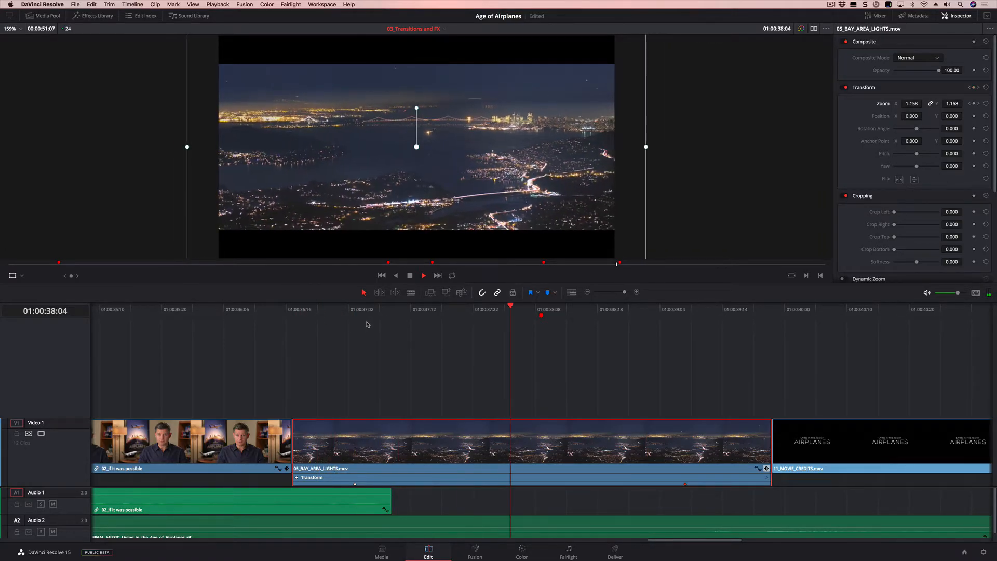
{"action": "key", "text": "space"}
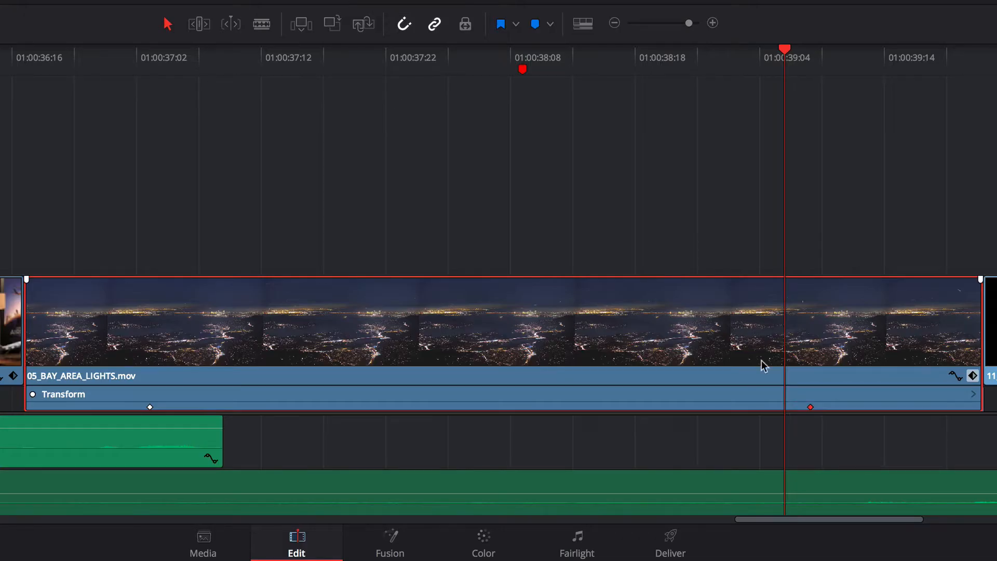
- Show the clip's Zoom X curve, ease out of the first keyframe and ease into the last one
{"action": "left_click", "coordinate": [953, 377]}
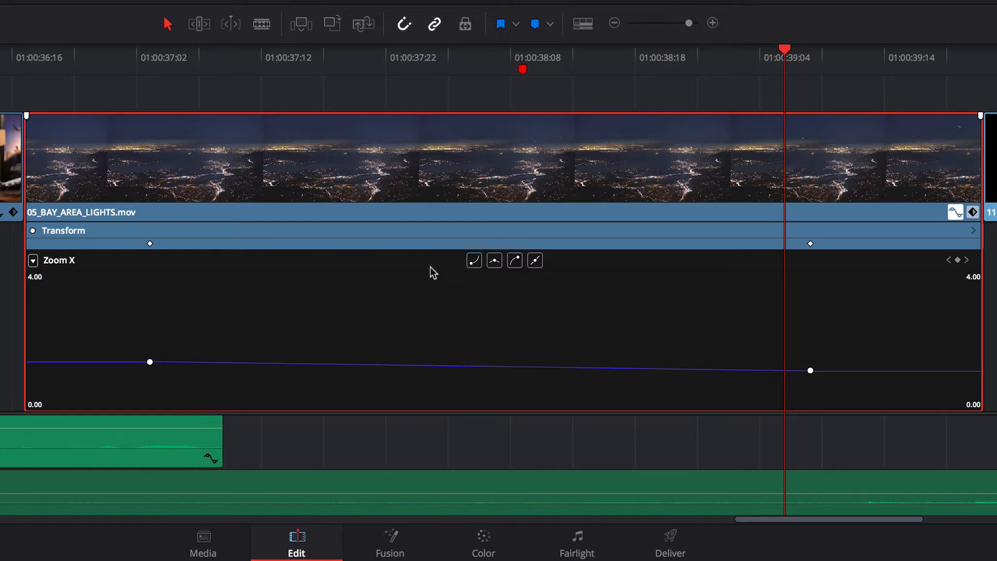
{"action": "left_click", "coordinate": [150, 362]}
{"action": "left_click", "coordinate": [476, 262]}
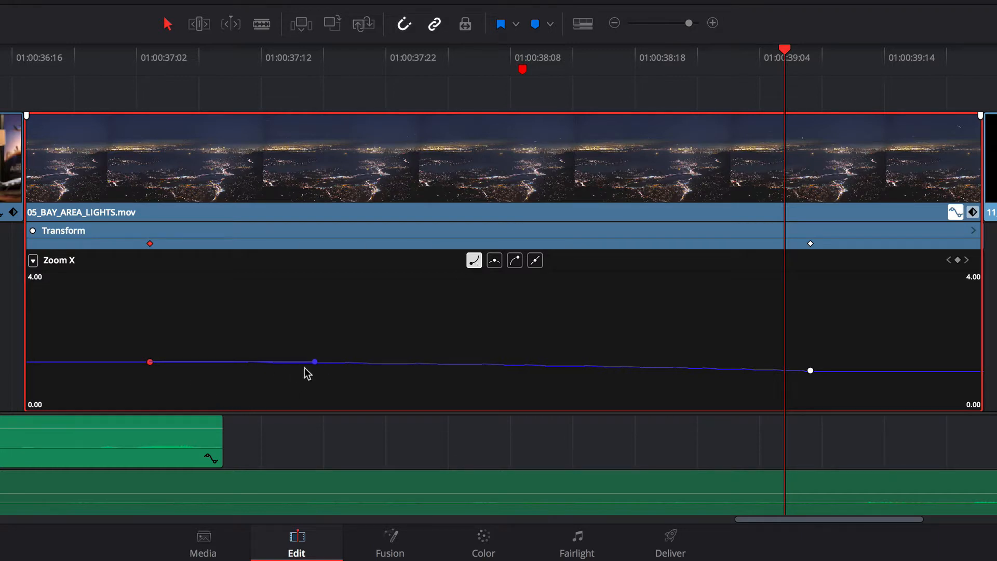
{"action": "left_click", "coordinate": [811, 370]}
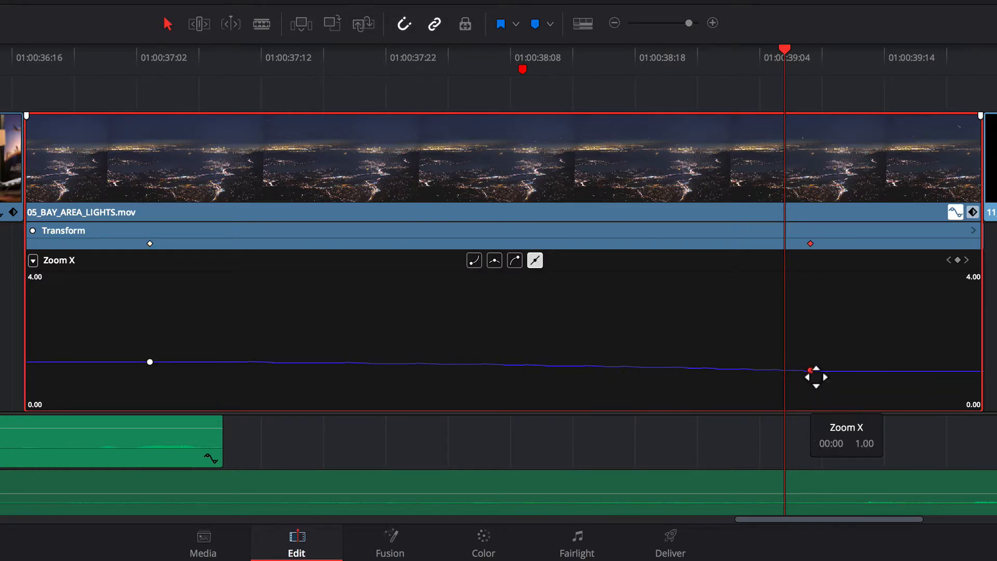
{"action": "left_click", "coordinate": [515, 261]}
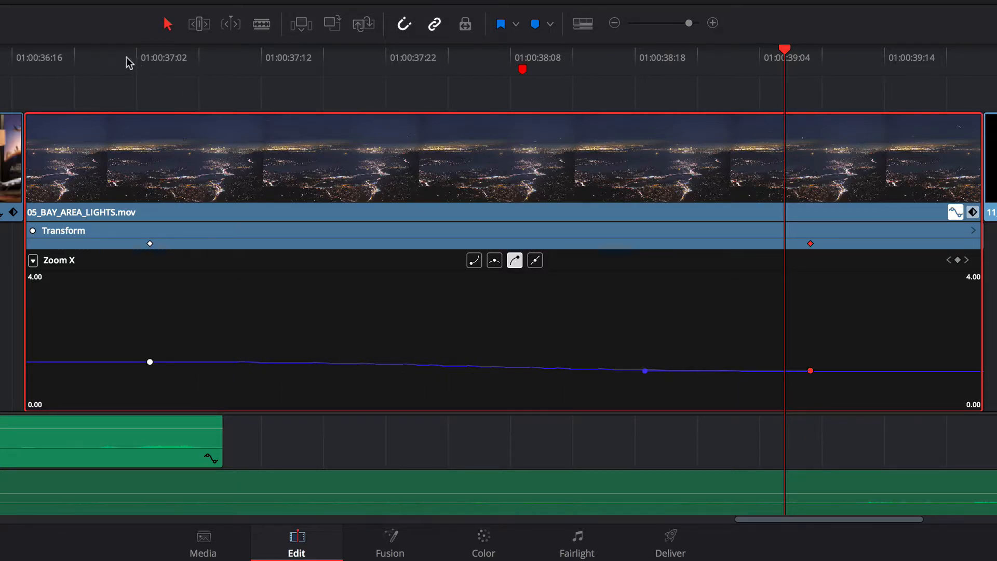
- Play back the eased zoom and hide the Bay Area lights clip's curve and keyframe track
{"action": "left_click_drag", "start_coordinate": [126, 57], "coordinate": [84, 57]}
{"action": "key", "text": "space"}
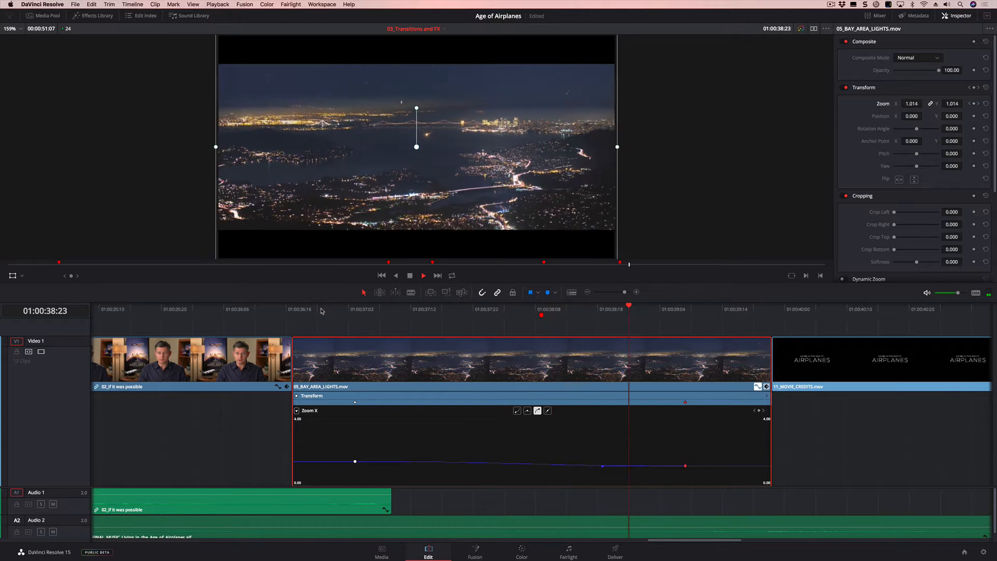
{"action": "key", "text": "space"}
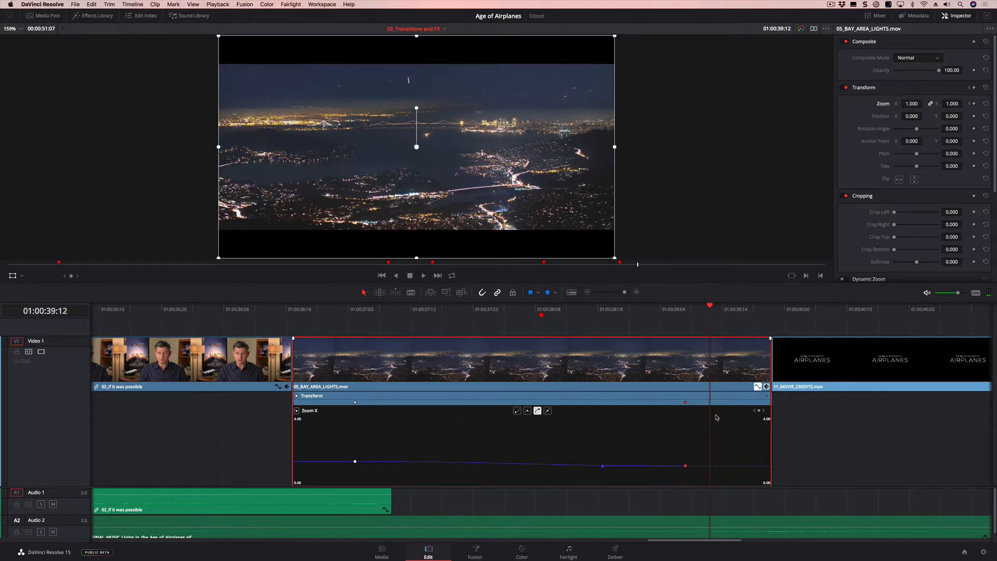
{"action": "left_click", "coordinate": [758, 387]}
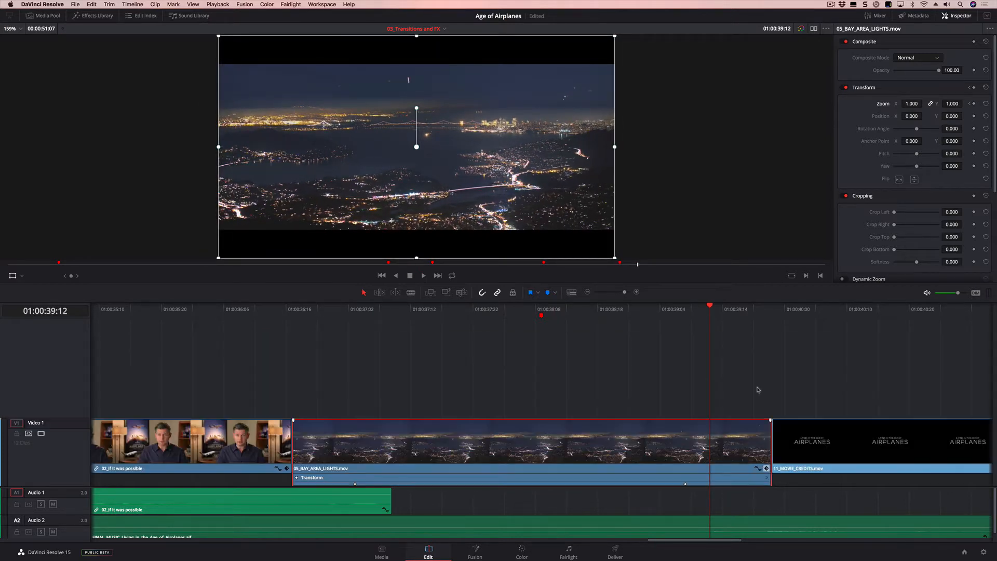
{"action": "left_click", "coordinate": [767, 469]}
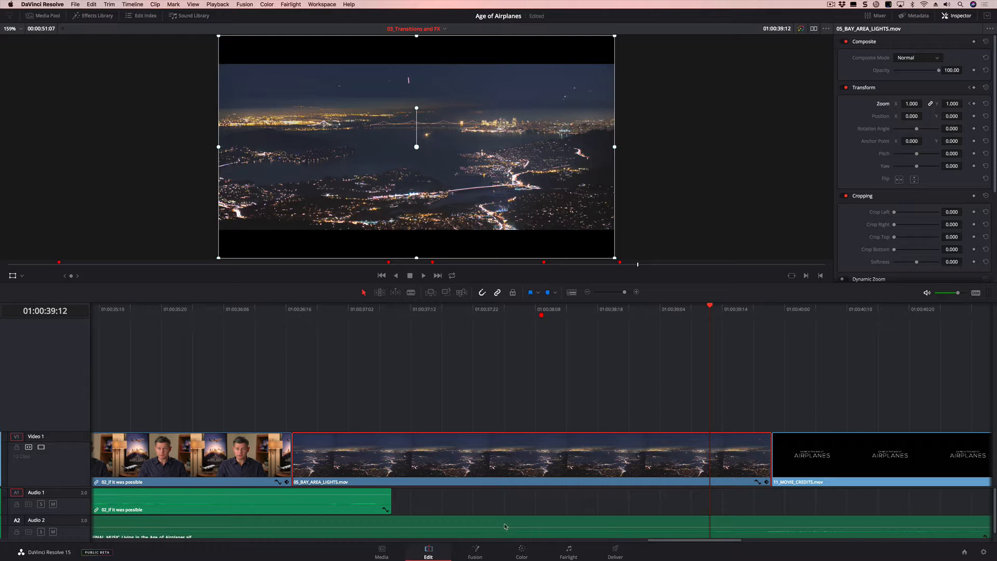
- Play the 06_MILKYWAY clip from its start and park the playhead on the Retime marker at 01:00:33:15
{"action": "left_click_drag", "start_coordinate": [667, 543], "coordinate": [595, 543]}
{"action": "left_click", "coordinate": [524, 310]}
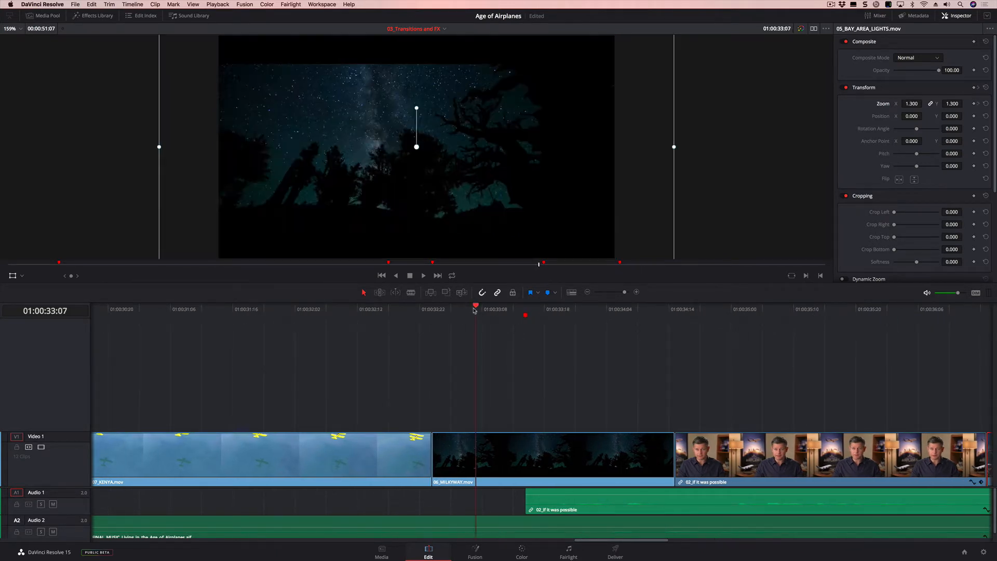
{"action": "mouse_move", "coordinate": [435, 307]}
{"action": "left_mouse_down"}
{"action": "mouse_move", "coordinate": [618, 321]}
{"action": "mouse_move", "coordinate": [440, 325]}
{"action": "left_mouse_up"}
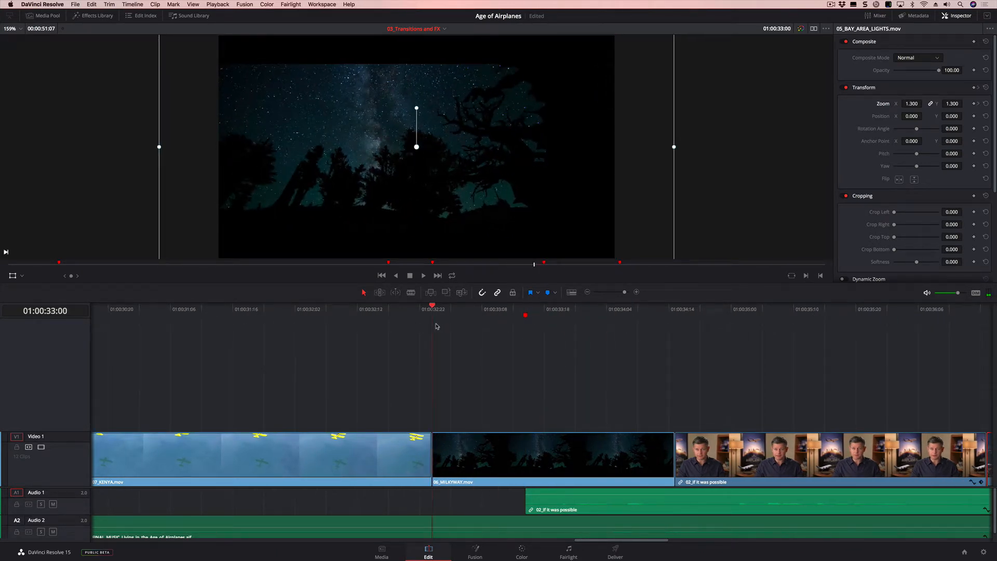
{"action": "key", "text": "space"}
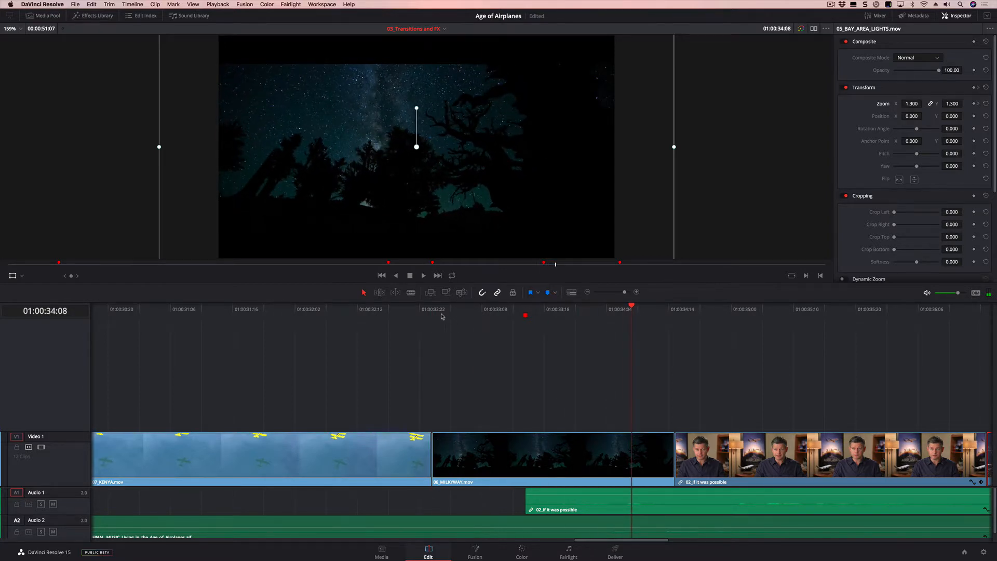
{"action": "mouse_move", "coordinate": [440, 314]}
{"action": "left_mouse_down"}
{"action": "mouse_move", "coordinate": [590, 316]}
{"action": "mouse_move", "coordinate": [438, 313]}
{"action": "mouse_move", "coordinate": [532, 315]}
{"action": "left_mouse_up"}
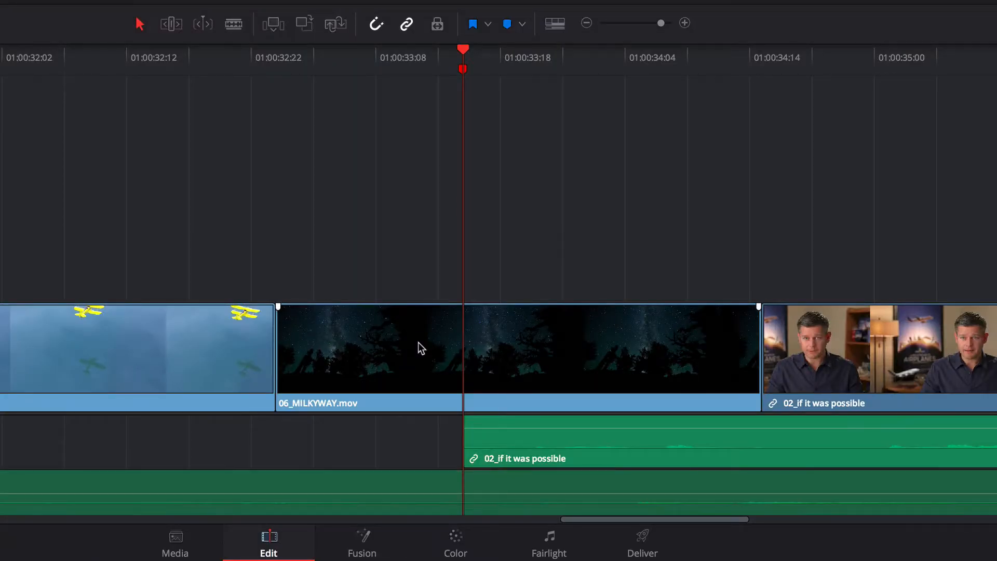
- Change the 06_MILKYWAY clip's speed to 50% and play the slowed clip from its start
{"action": "right_click", "coordinate": [418, 343]}
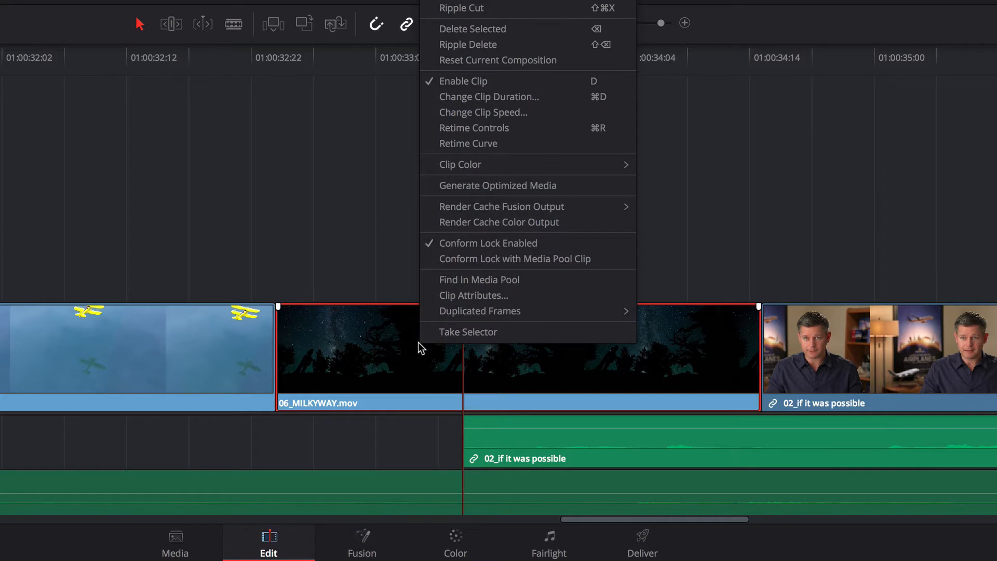
{"action": "left_click", "coordinate": [493, 112]}
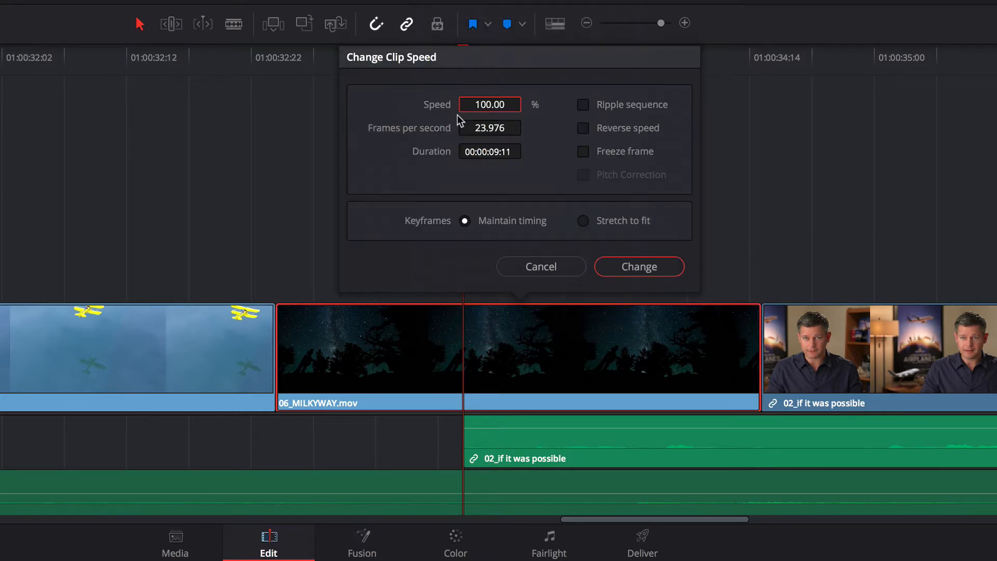
{"action": "type", "text": "50"}
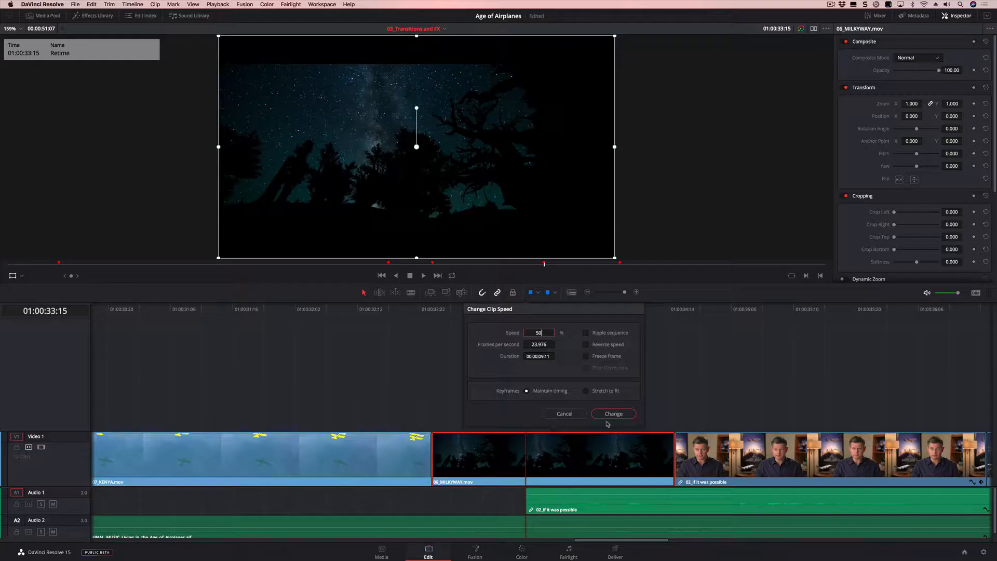
{"action": "left_click", "coordinate": [609, 414]}
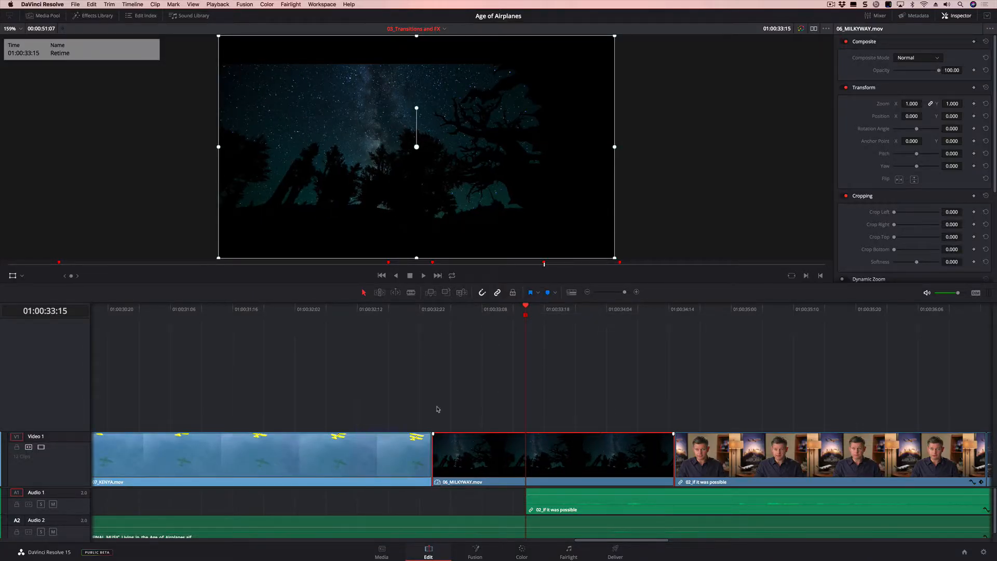
{"action": "left_click", "coordinate": [432, 310]}
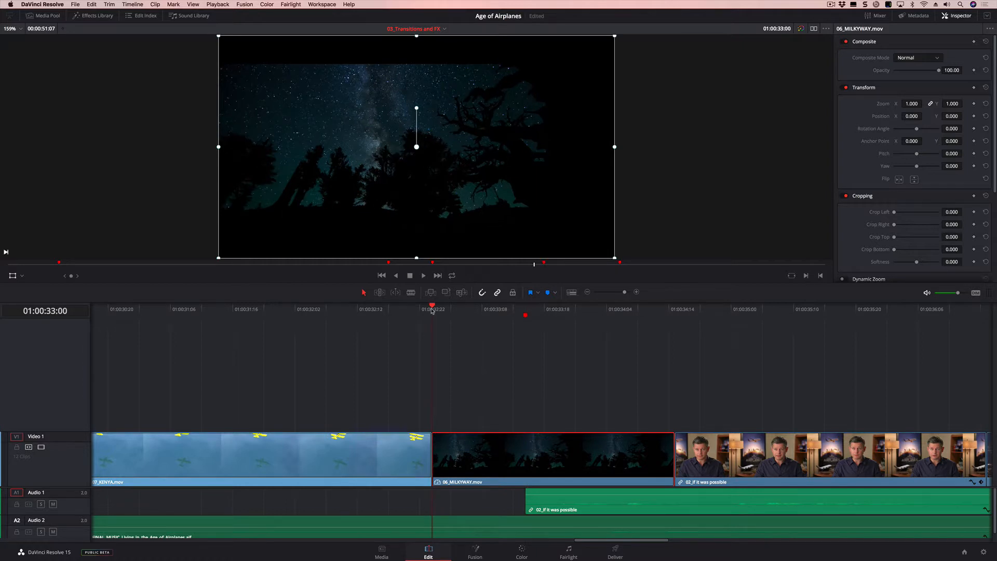
{"action": "key", "text": "space"}
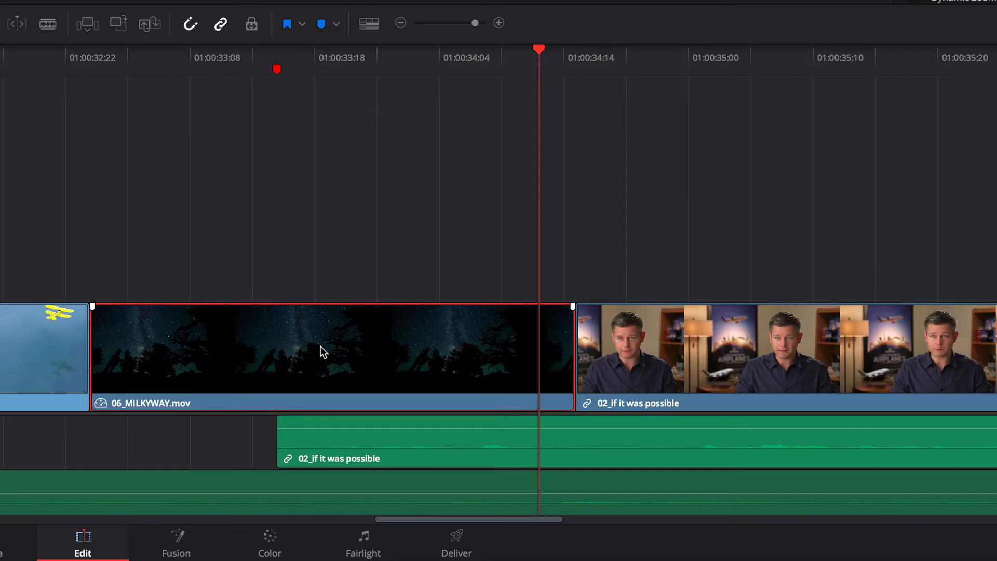
- Show the retime controls on the 06_MILKYWAY clip and stretch its end to slow it to 40%
{"action": "right_click", "coordinate": [547, 454]}
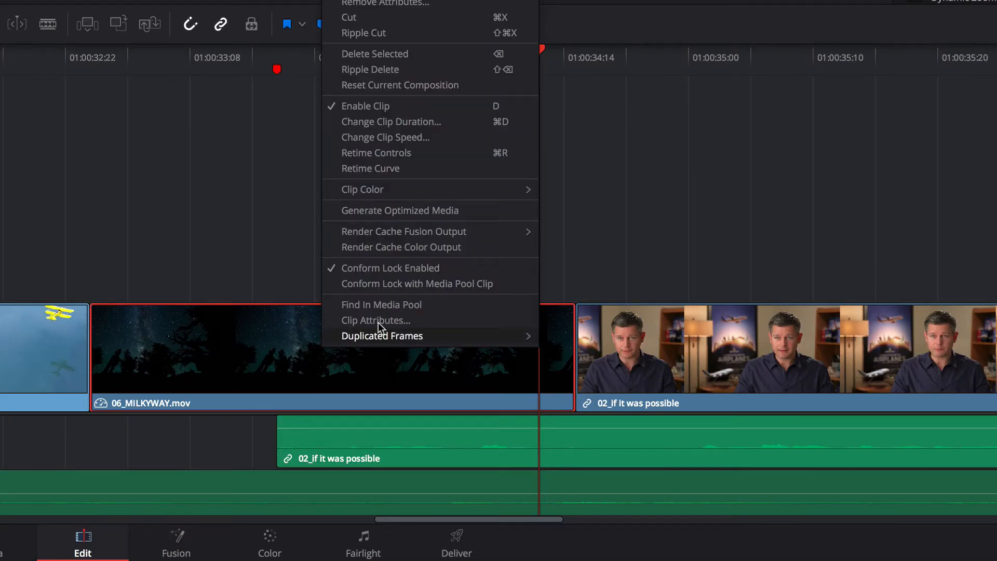
{"action": "left_click", "coordinate": [423, 151]}
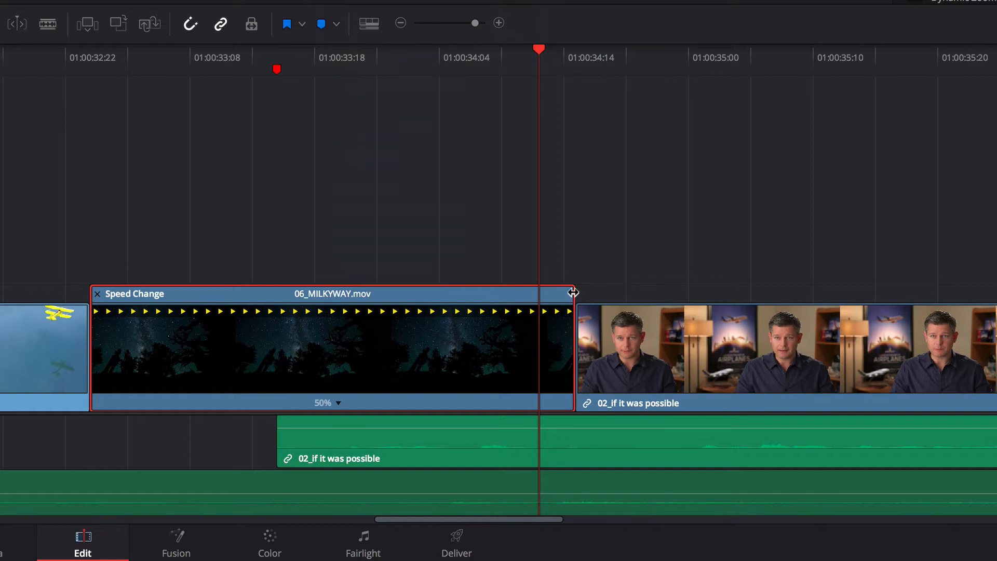
{"action": "left_click_drag", "start_coordinate": [574, 293], "coordinate": [706, 294]}
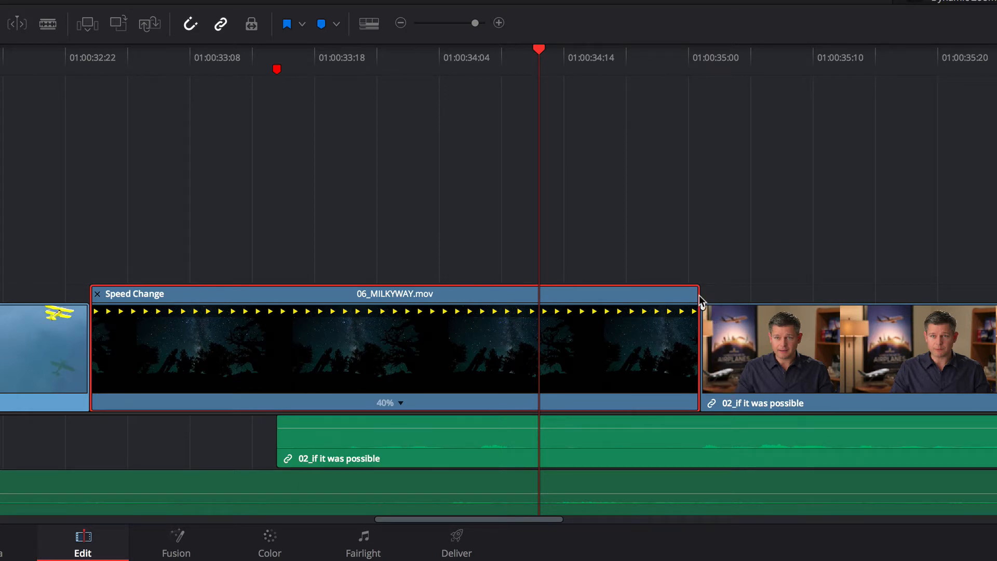
{"action": "left_click_drag", "start_coordinate": [696, 289], "coordinate": [718, 295]}
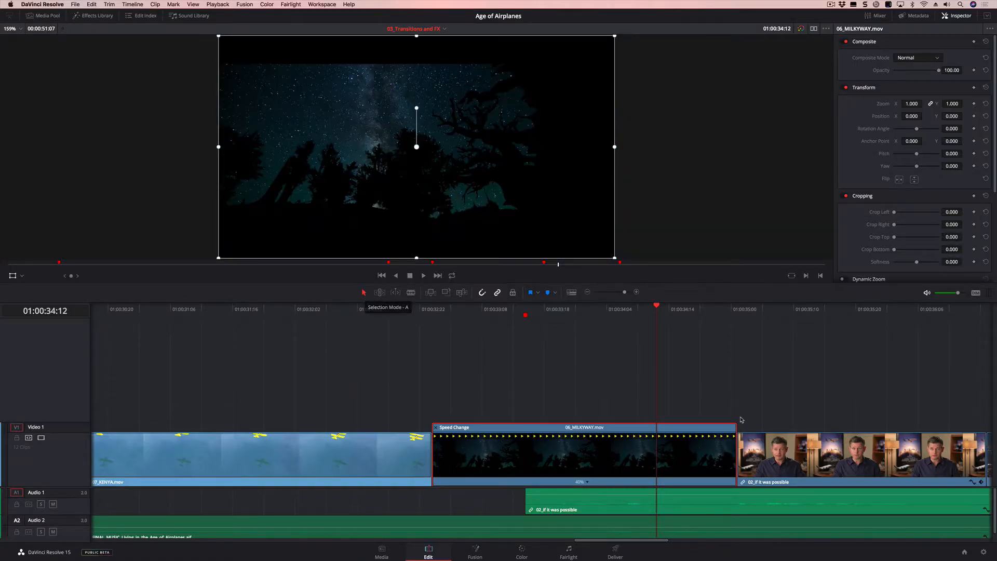
- Try stretching the 06_MILKYWAY clip's end in Trim Edit mode, and slow it to 34% in Selection mode
{"action": "left_click_drag", "start_coordinate": [737, 427], "coordinate": [763, 430]}
{"action": "left_click", "coordinate": [379, 293]}
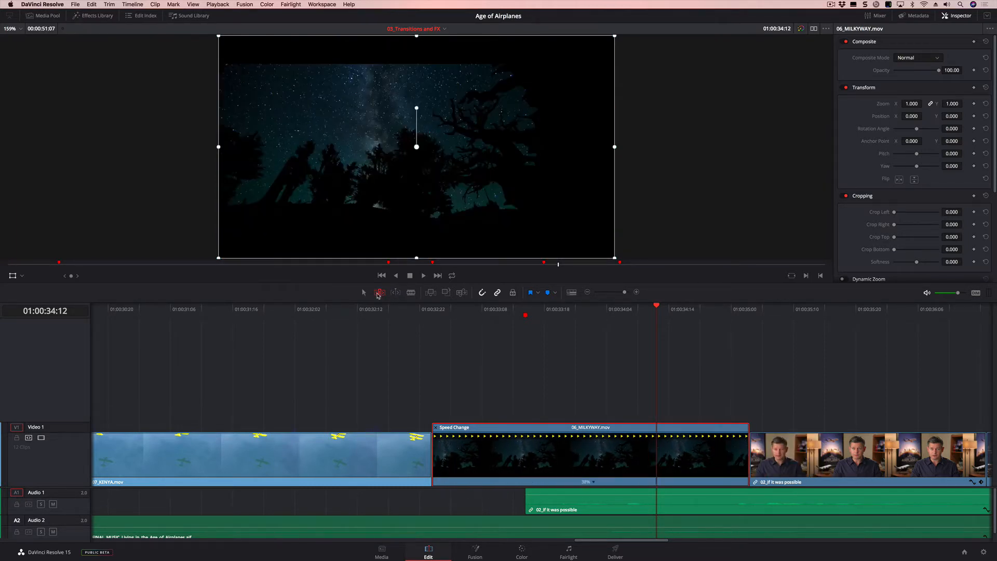
{"action": "mouse_move", "coordinate": [747, 428]}
{"action": "left_mouse_down"}
{"action": "mouse_move", "coordinate": [803, 428]}
{"action": "mouse_move", "coordinate": [694, 429]}
{"action": "mouse_move", "coordinate": [755, 434]}
{"action": "left_mouse_up"}
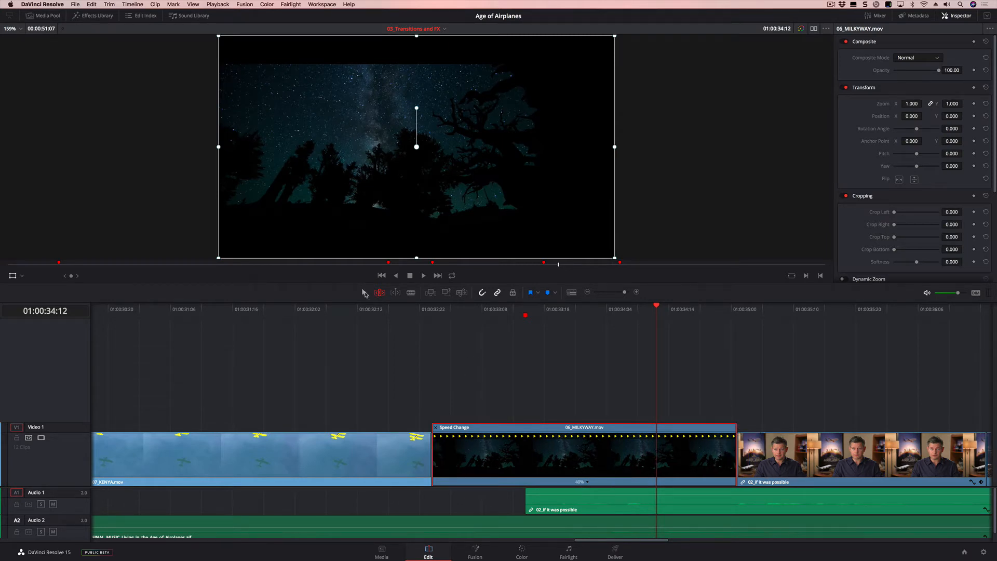
{"action": "left_click", "coordinate": [363, 292]}
{"action": "left_click_drag", "start_coordinate": [737, 428], "coordinate": [793, 429]}
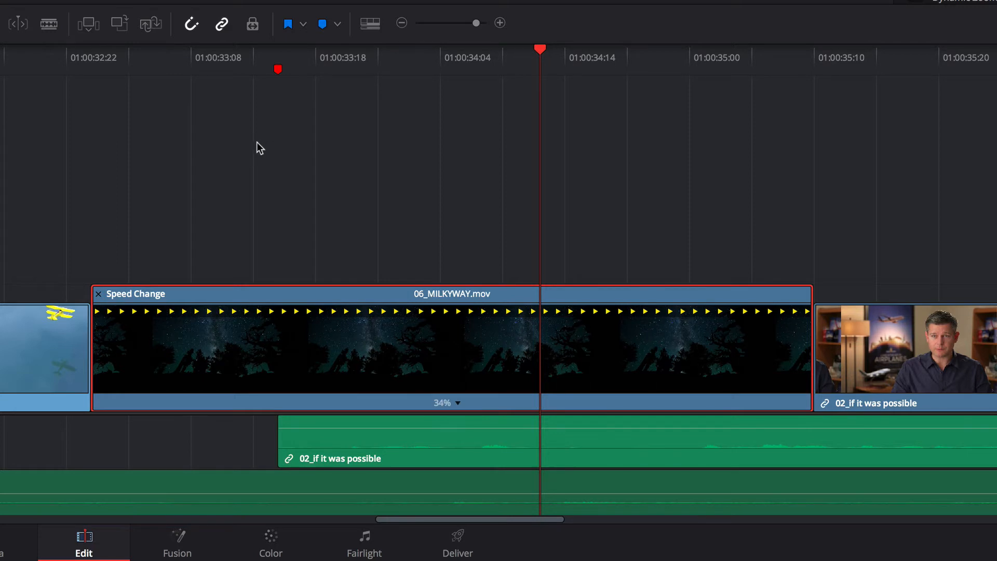
- Reverse the 06_MILKYWAY clip's speed segment and play back the reversed clip
{"action": "left_click", "coordinate": [458, 403]}
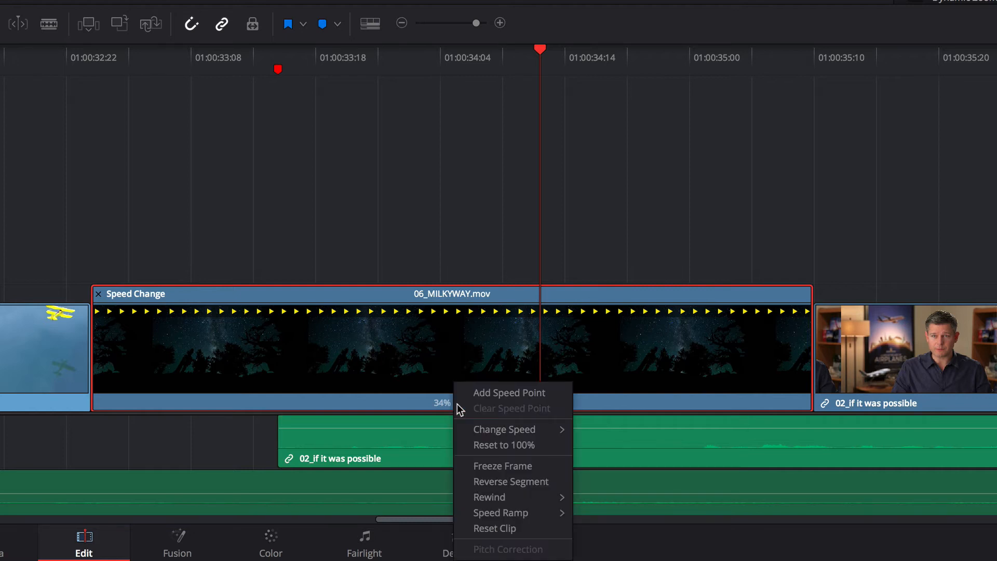
{"action": "mouse_move", "coordinate": [521, 430]}
{"action": "left_click", "coordinate": [521, 482]}
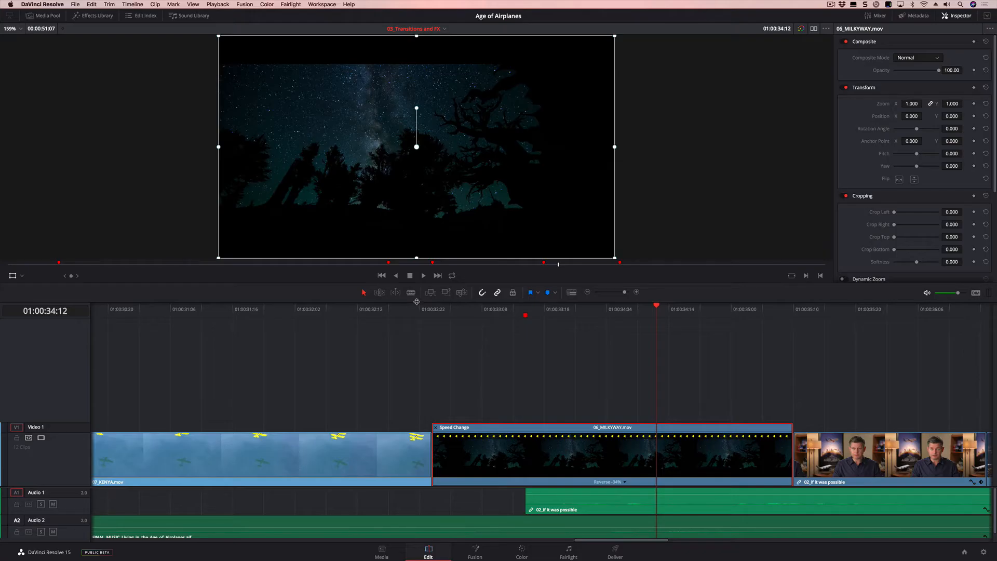
{"action": "key", "text": "space"}
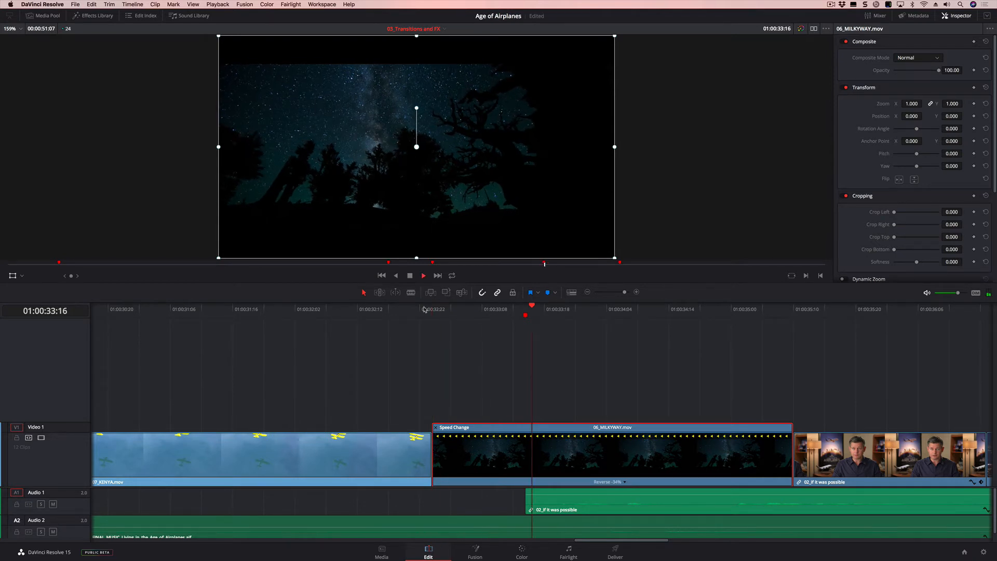
{"action": "key", "text": "space"}
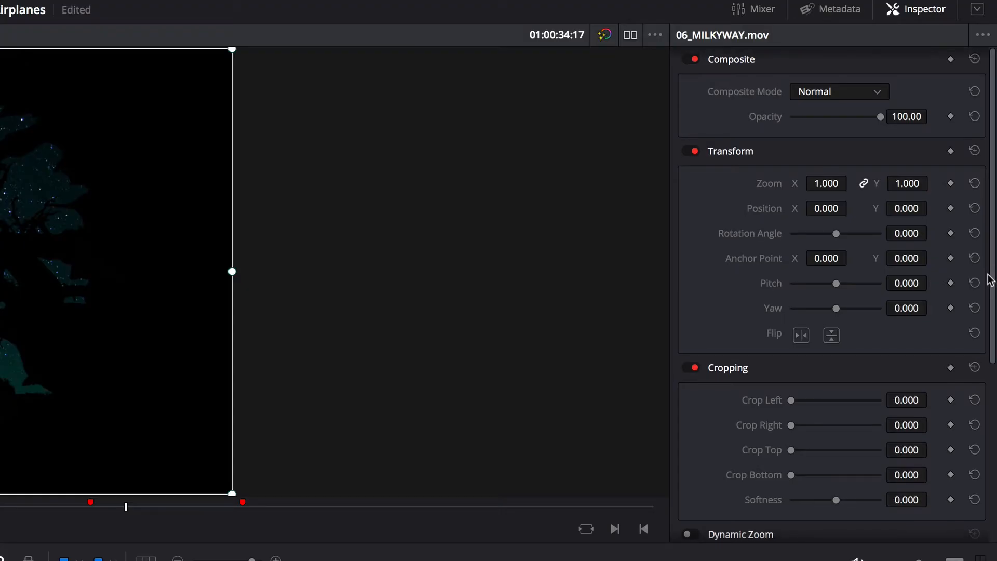
- Set the retime process of the 06_MILKYWAY clip to Optical Flow
{"action": "left_click_drag", "start_coordinate": [992, 151], "coordinate": [994, 186]}
{"action": "left_click_drag", "start_coordinate": [991, 350], "coordinate": [993, 470]}
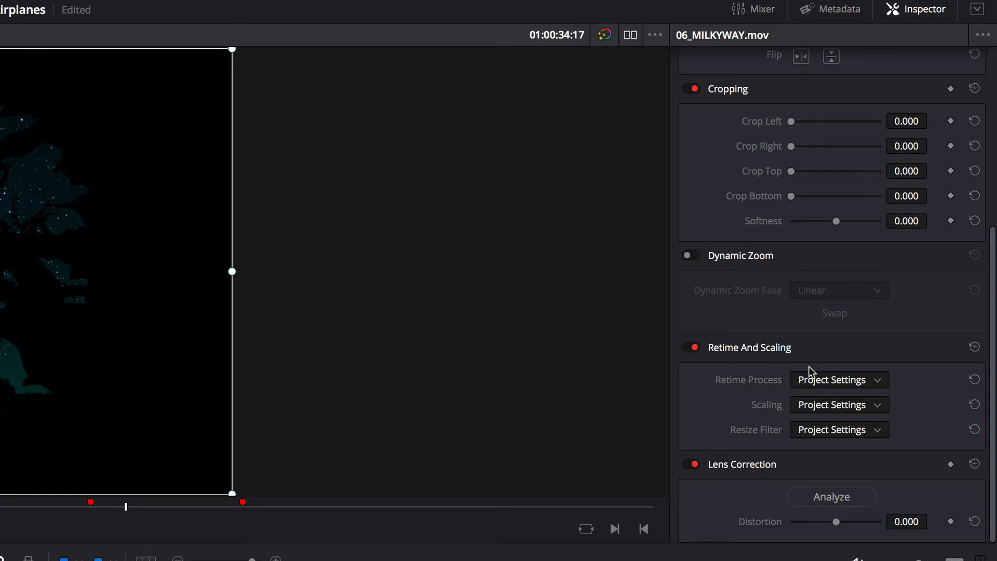
{"action": "left_click", "coordinate": [840, 383]}
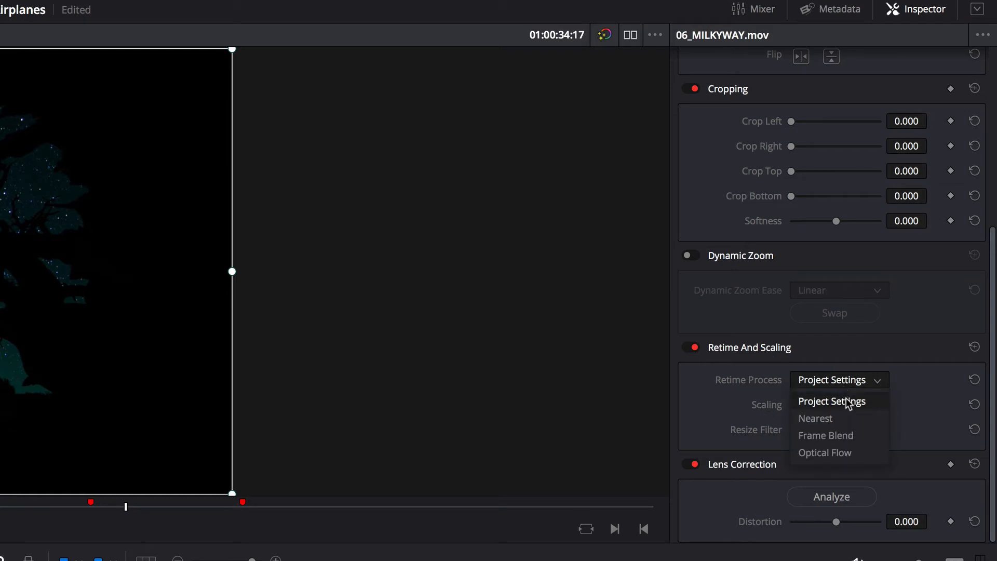
{"action": "left_click", "coordinate": [841, 454]}
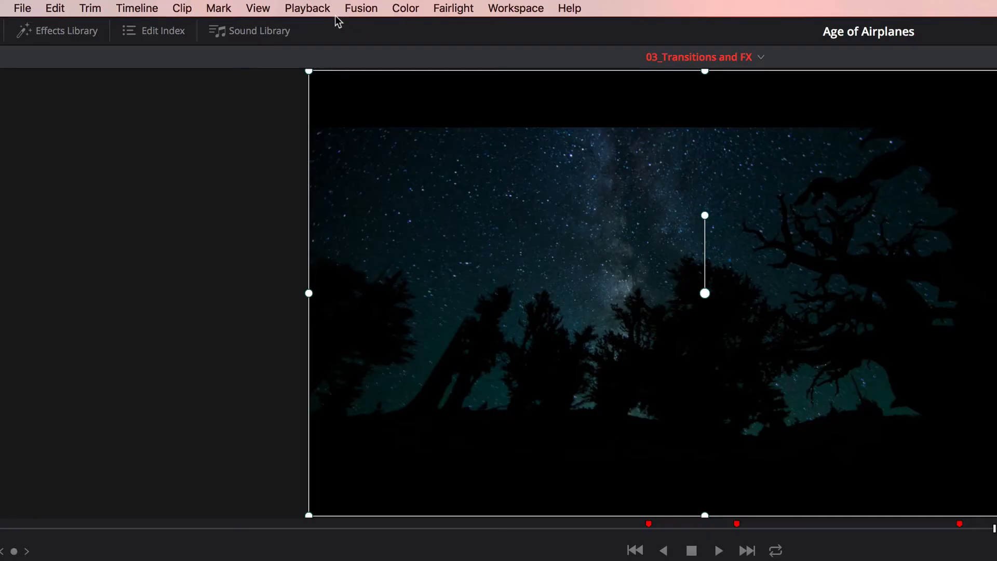
- Set the render cache to Smart and play the cached 06_MILKYWAY clip from near its start
{"action": "left_click", "coordinate": [312, 9]}
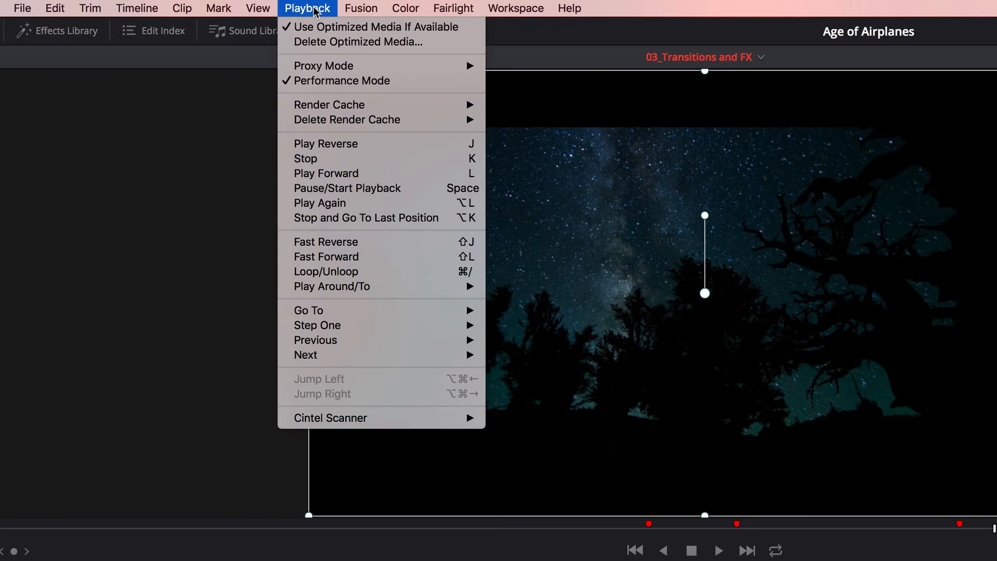
{"action": "mouse_move", "coordinate": [333, 107]}
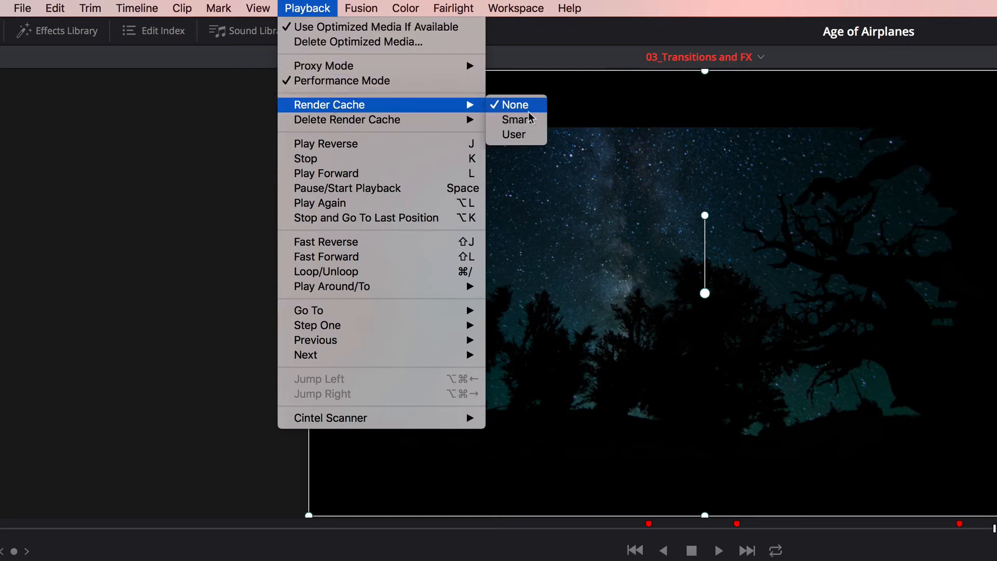
{"action": "left_click", "coordinate": [530, 118]}
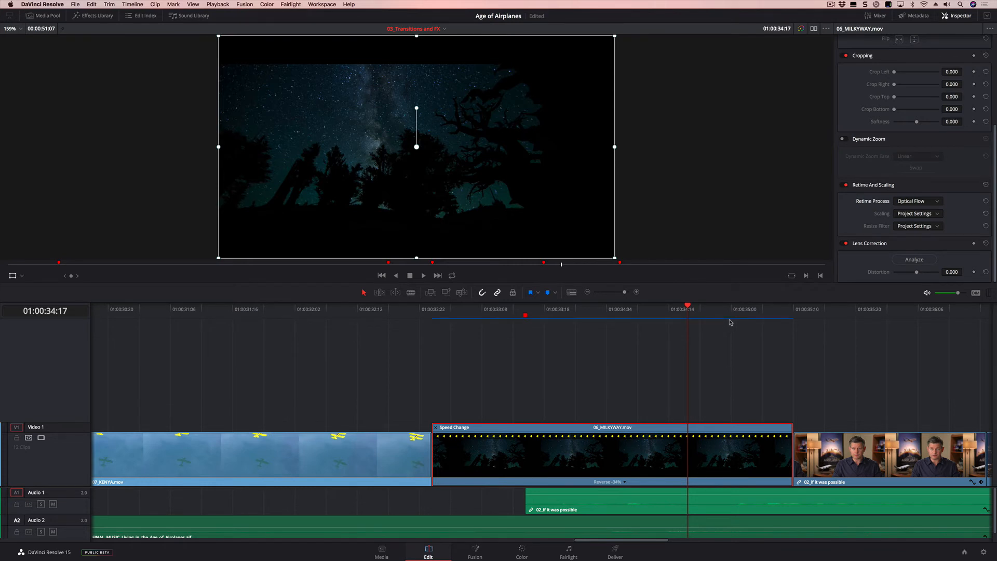
{"action": "left_click_drag", "start_coordinate": [463, 316], "coordinate": [450, 322]}
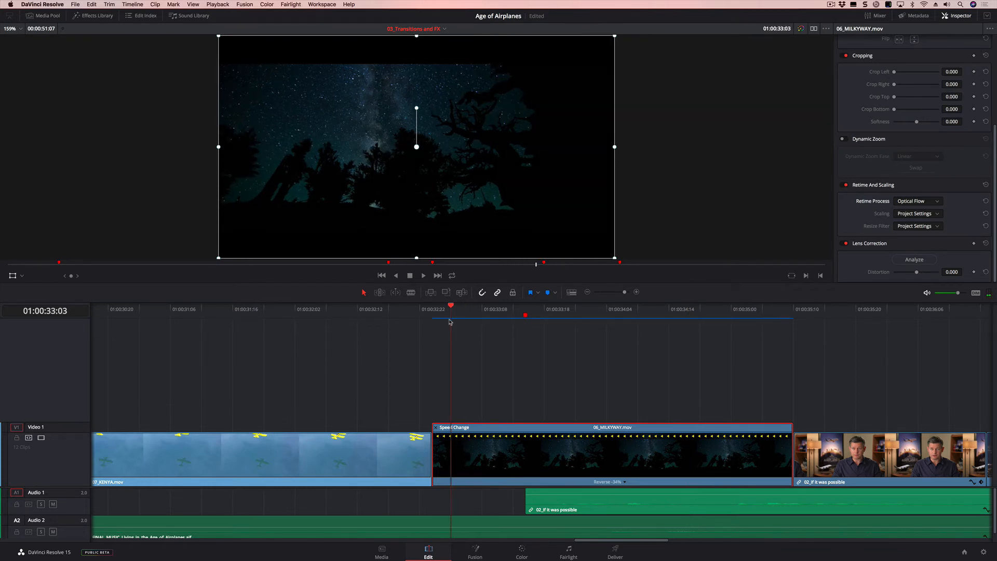
{"action": "key", "text": "space"}
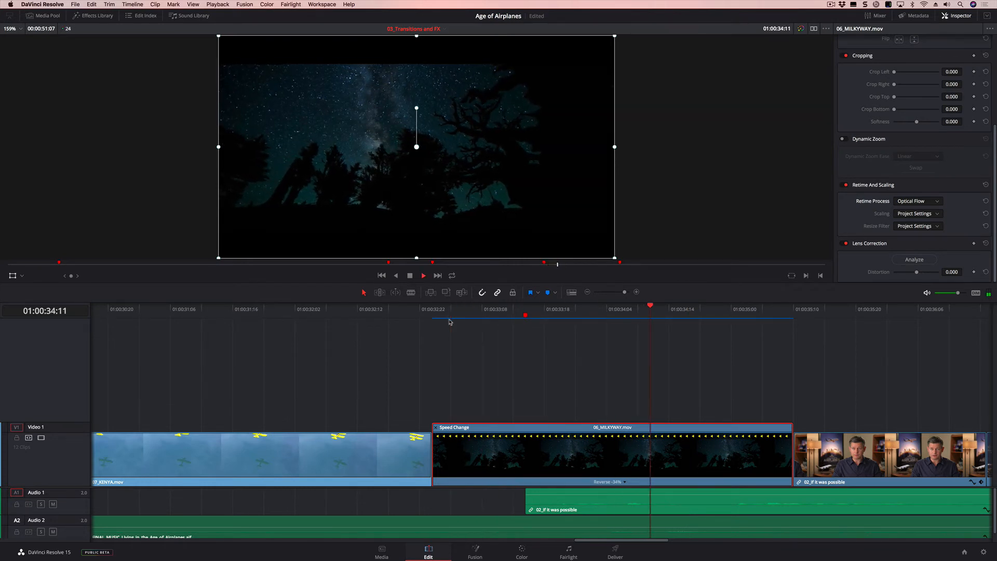
{"action": "key", "text": "space"}
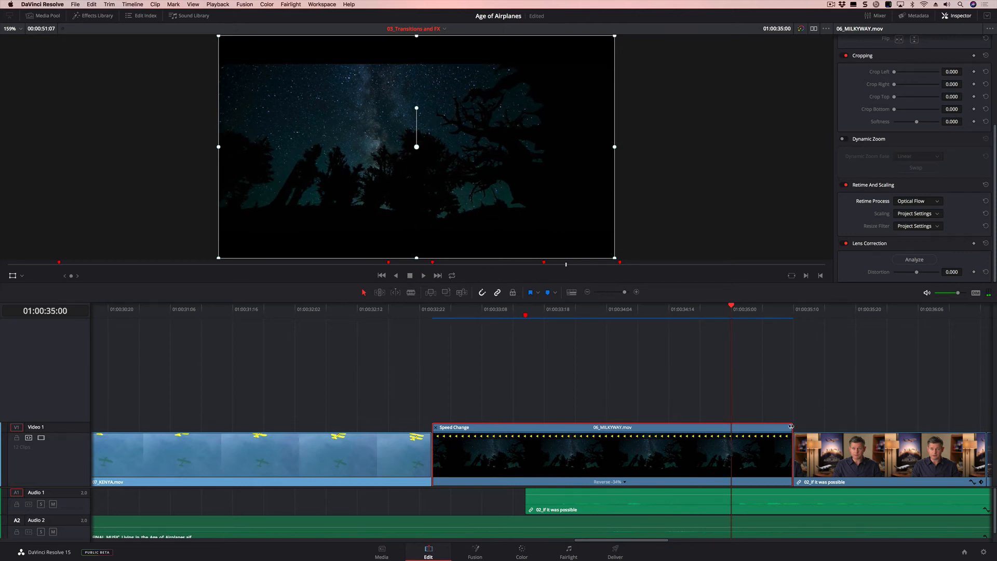
- Stretch the 06_MILKYWAY clip's end to slow its reversed speed to 31% and play it from near the start
{"action": "left_click_drag", "start_coordinate": [791, 426], "coordinate": [824, 426]}
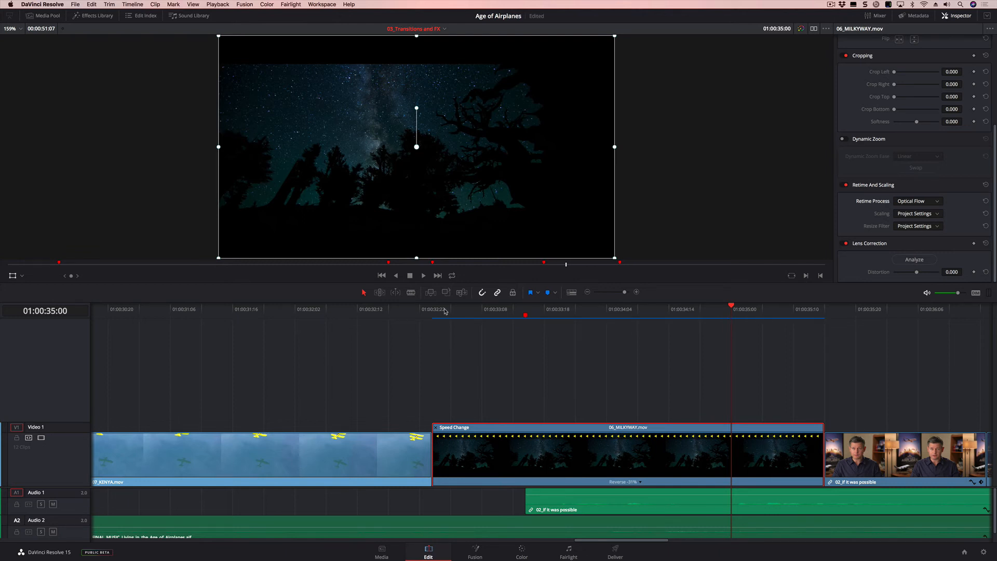
{"action": "left_click", "coordinate": [445, 310]}
{"action": "key", "text": "space"}
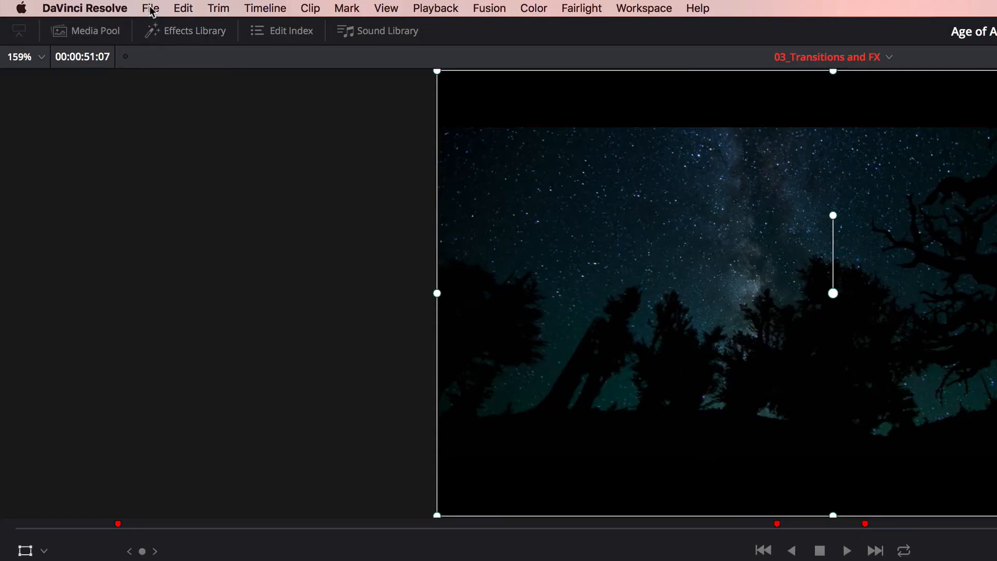
- In the project settings, set background caching to begin after 3 seconds, review the render cache formats and save
{"action": "left_click", "coordinate": [76, 4]}
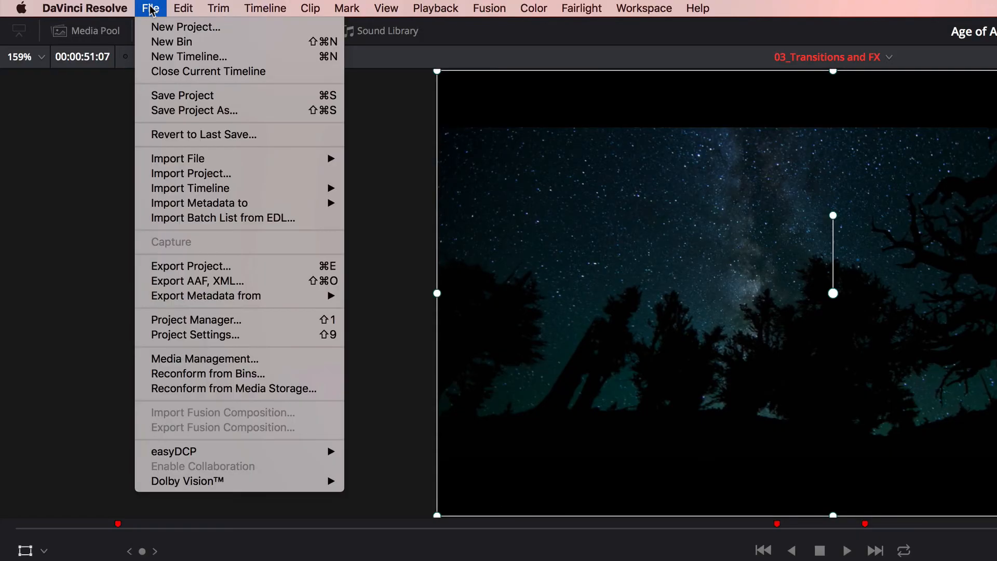
{"action": "left_click", "coordinate": [173, 338]}
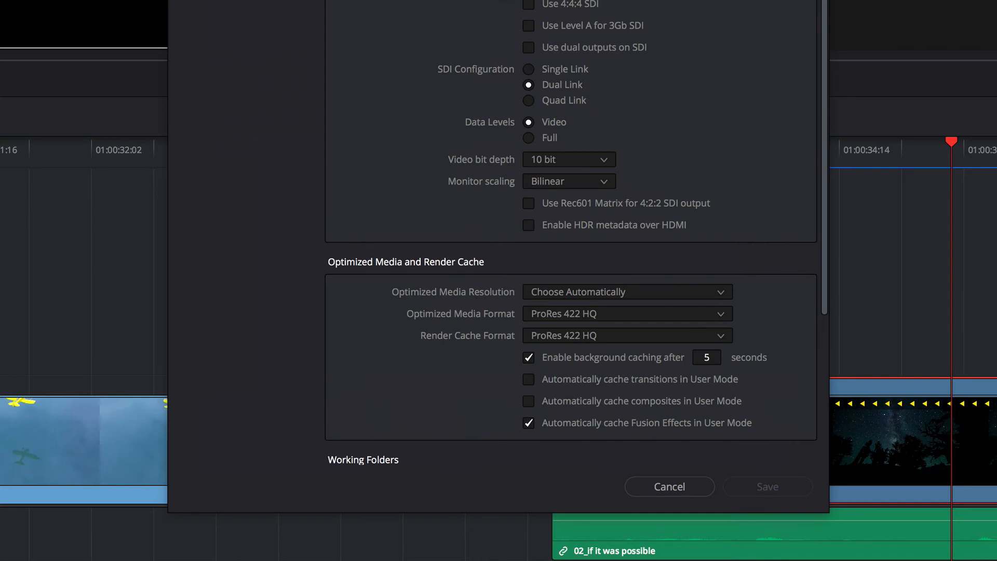
{"action": "scroll", "coordinate": [619, 337], "scroll_direction": "down", "scroll_amount": 5}
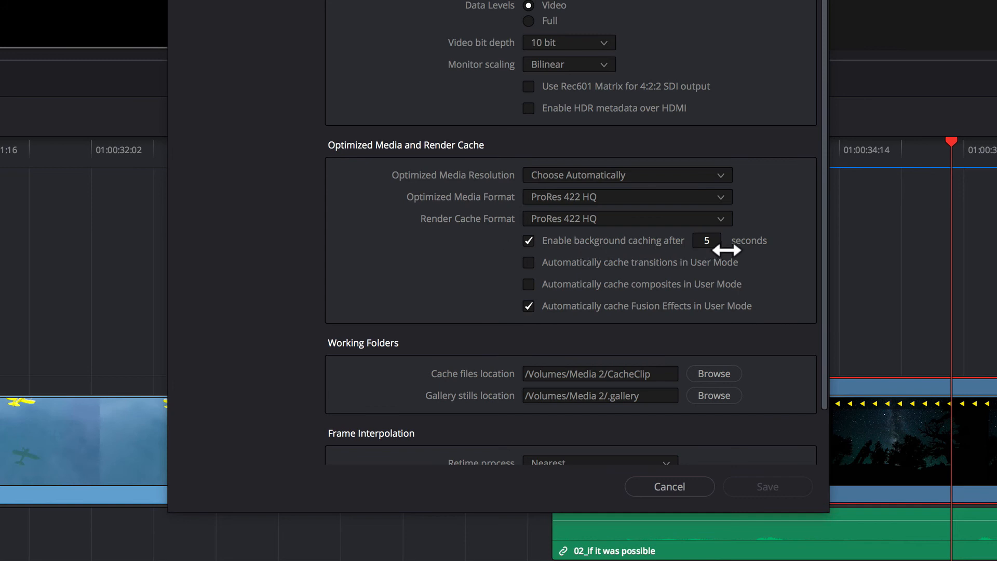
{"action": "left_click", "coordinate": [717, 244]}
{"action": "type", "text": "3"}
{"action": "left_click", "coordinate": [583, 218]}
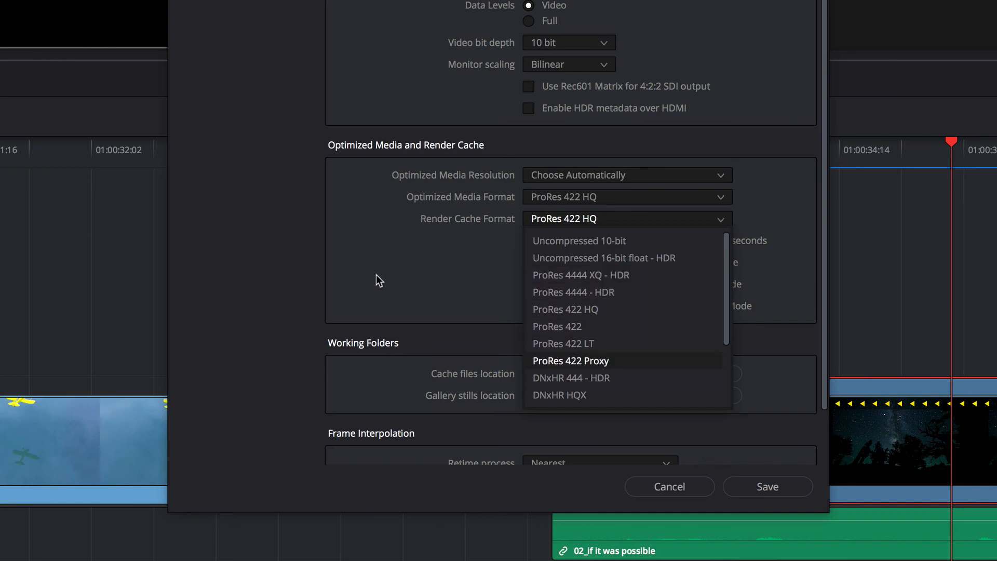
{"action": "left_click", "coordinate": [491, 229]}
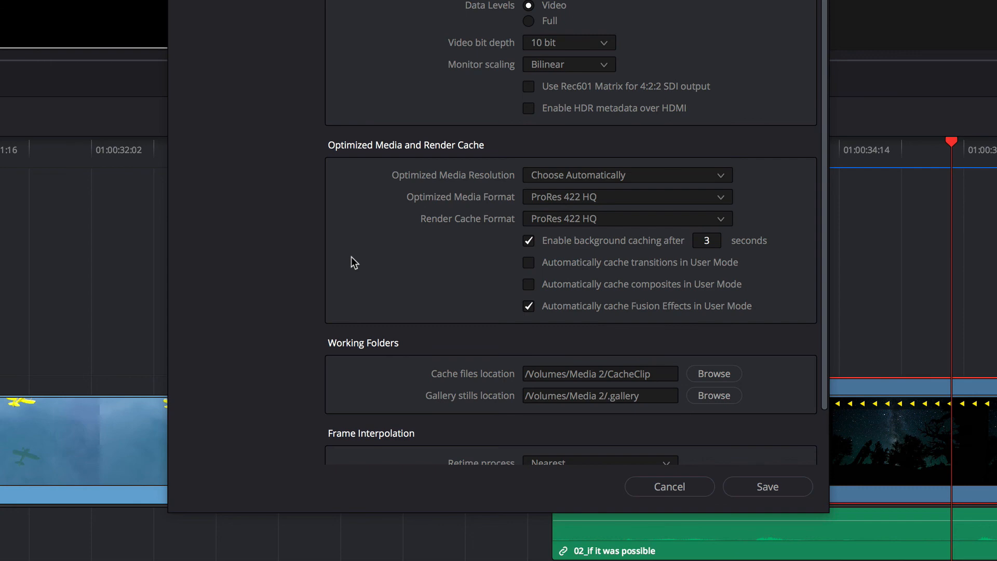
{"action": "left_click", "coordinate": [743, 484]}
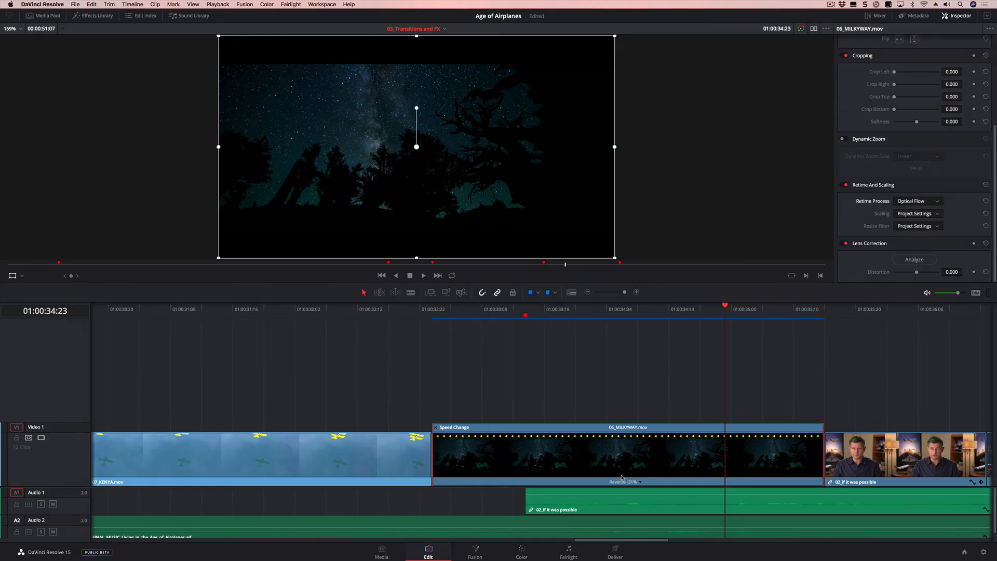